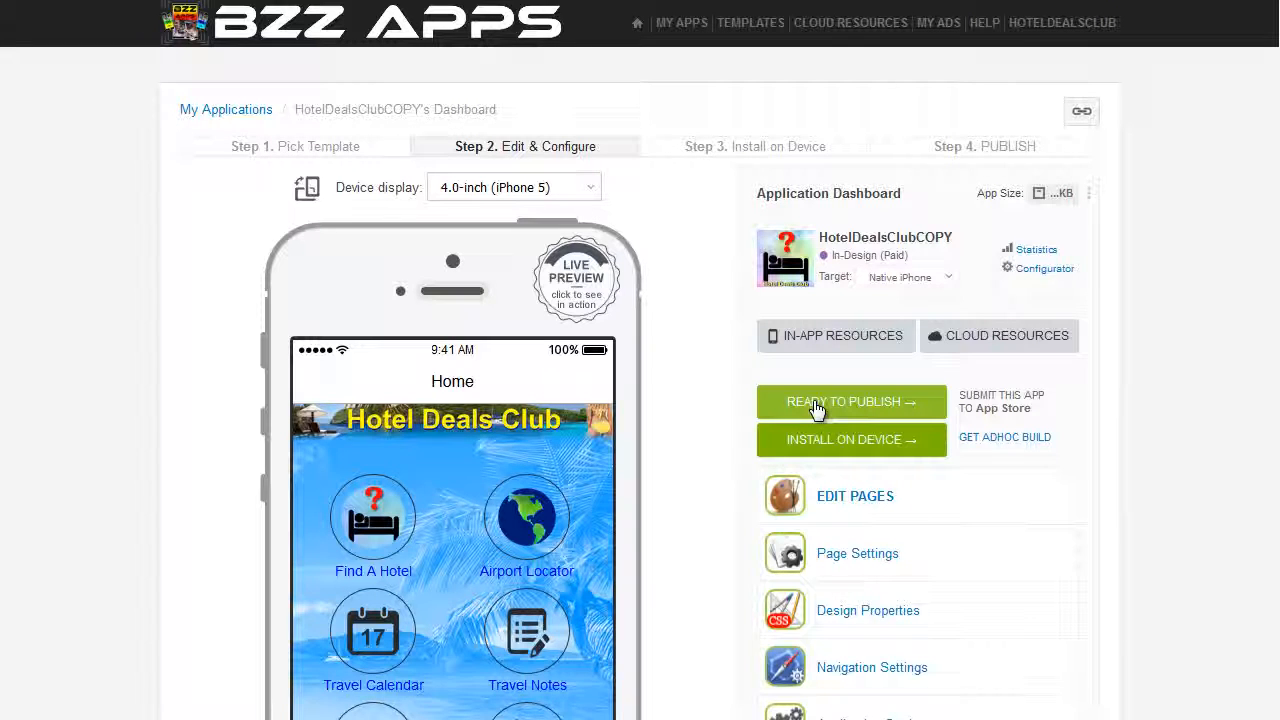
Mark the app ready to publish and start its App Store submission with the Build & Publish under my account option
click(816, 404)
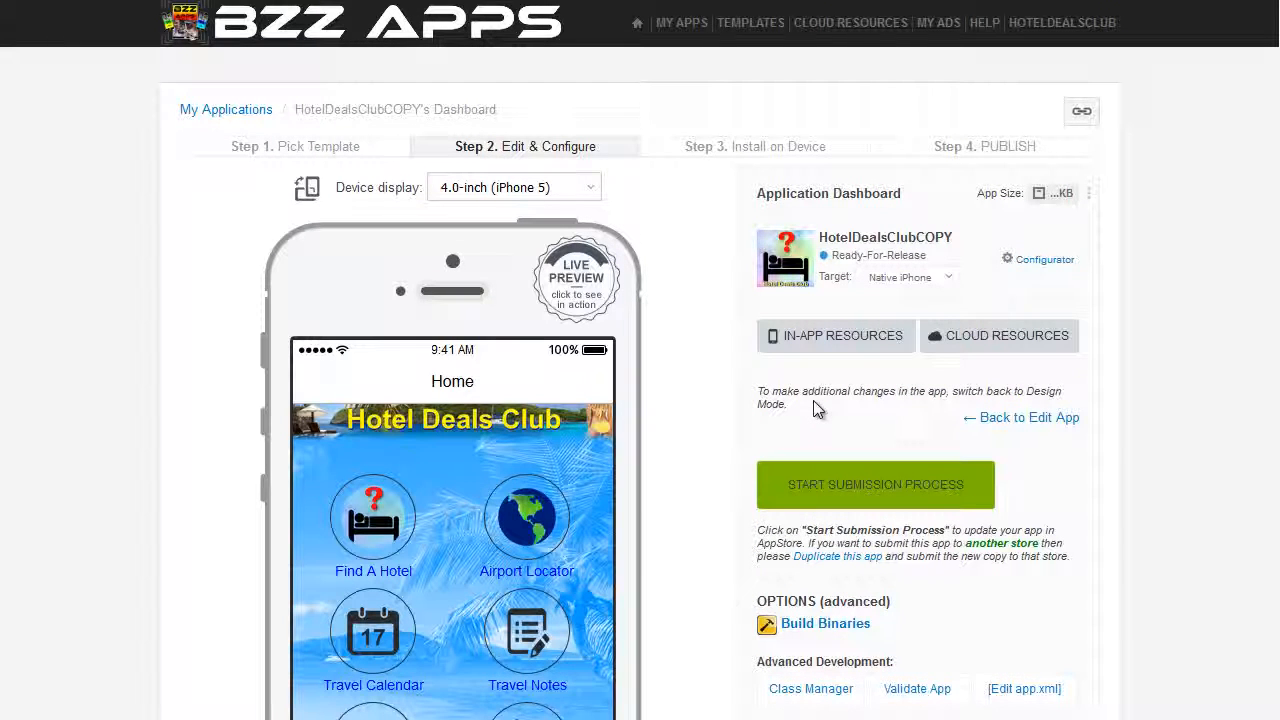
click(867, 484)
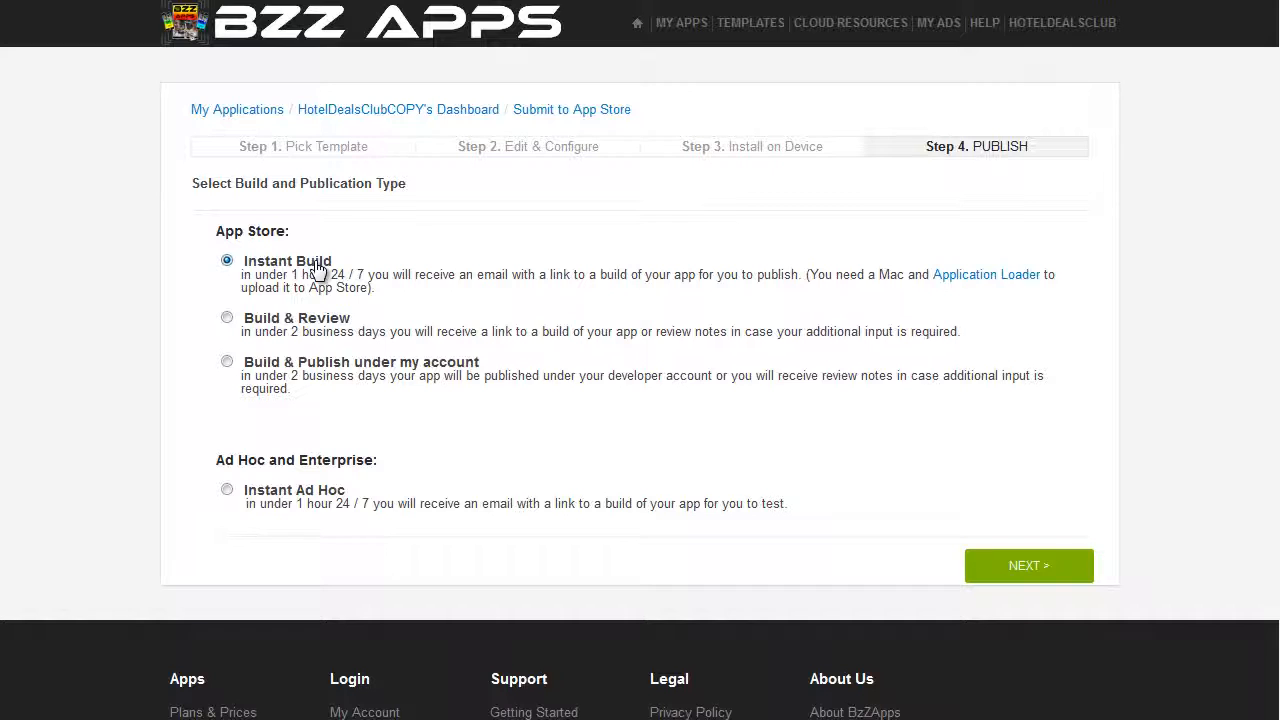
click(227, 363)
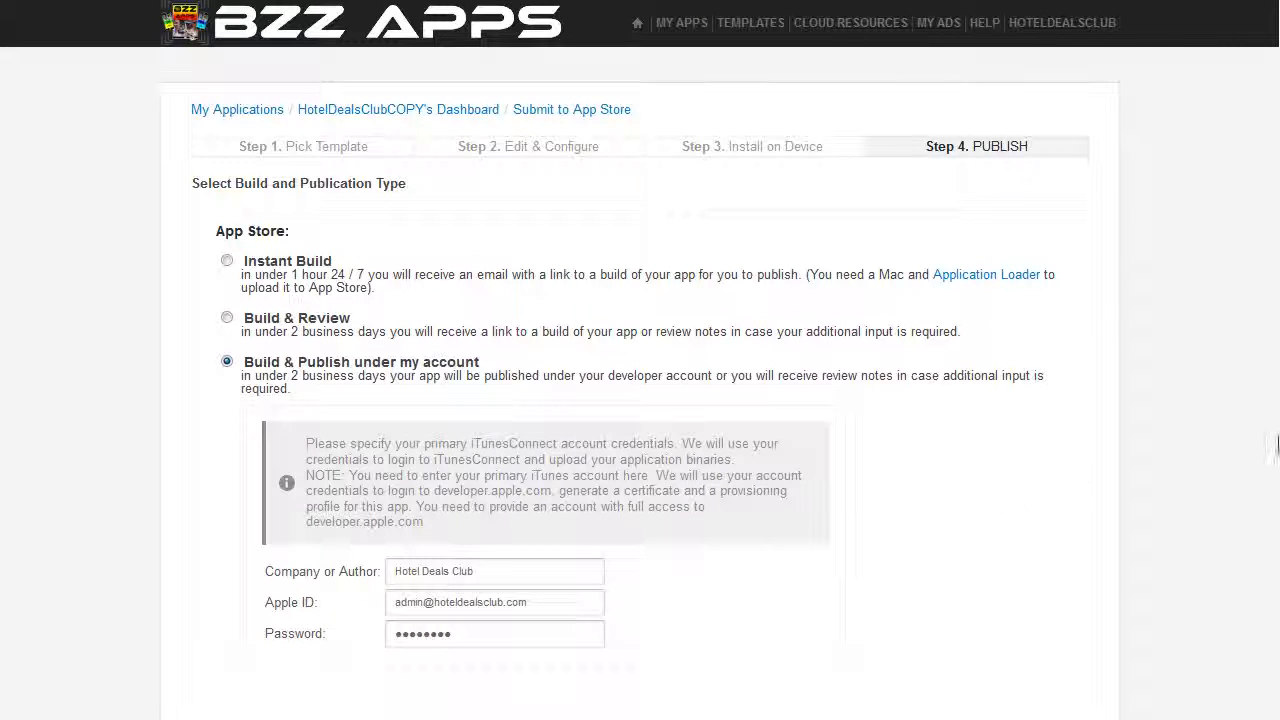
scroll(1276, 448, down, 2)
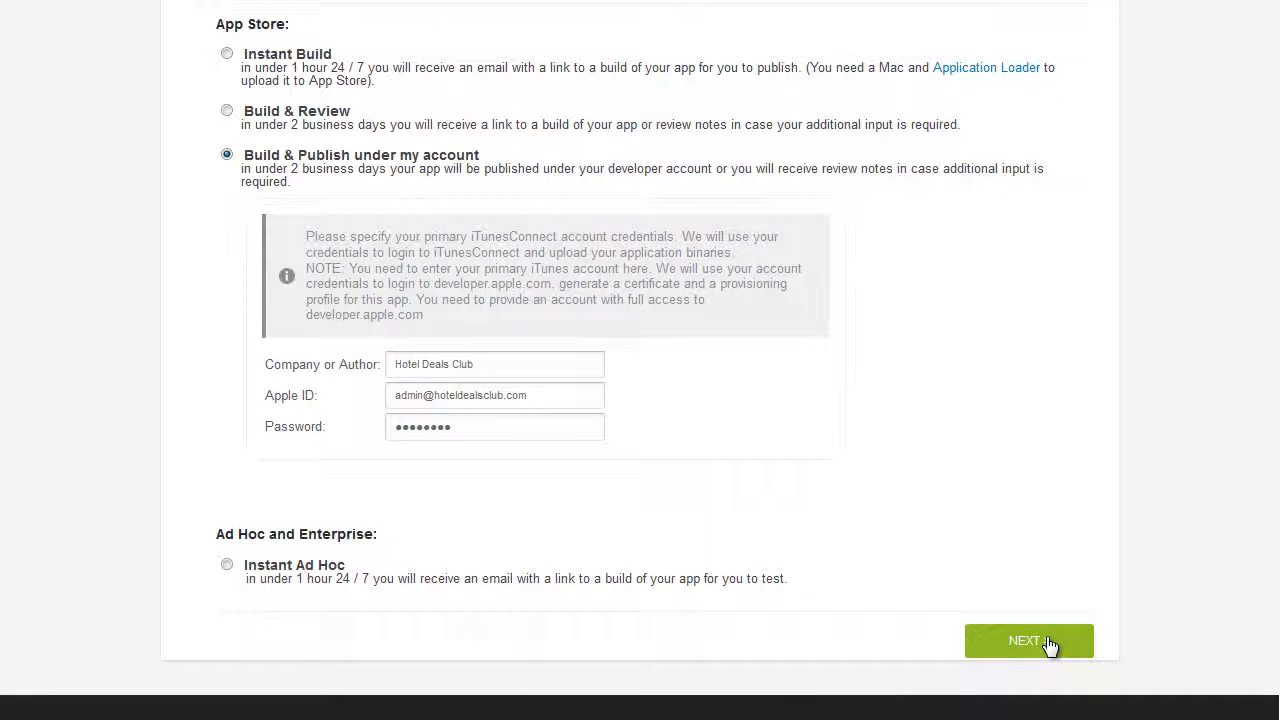
click(1049, 645)
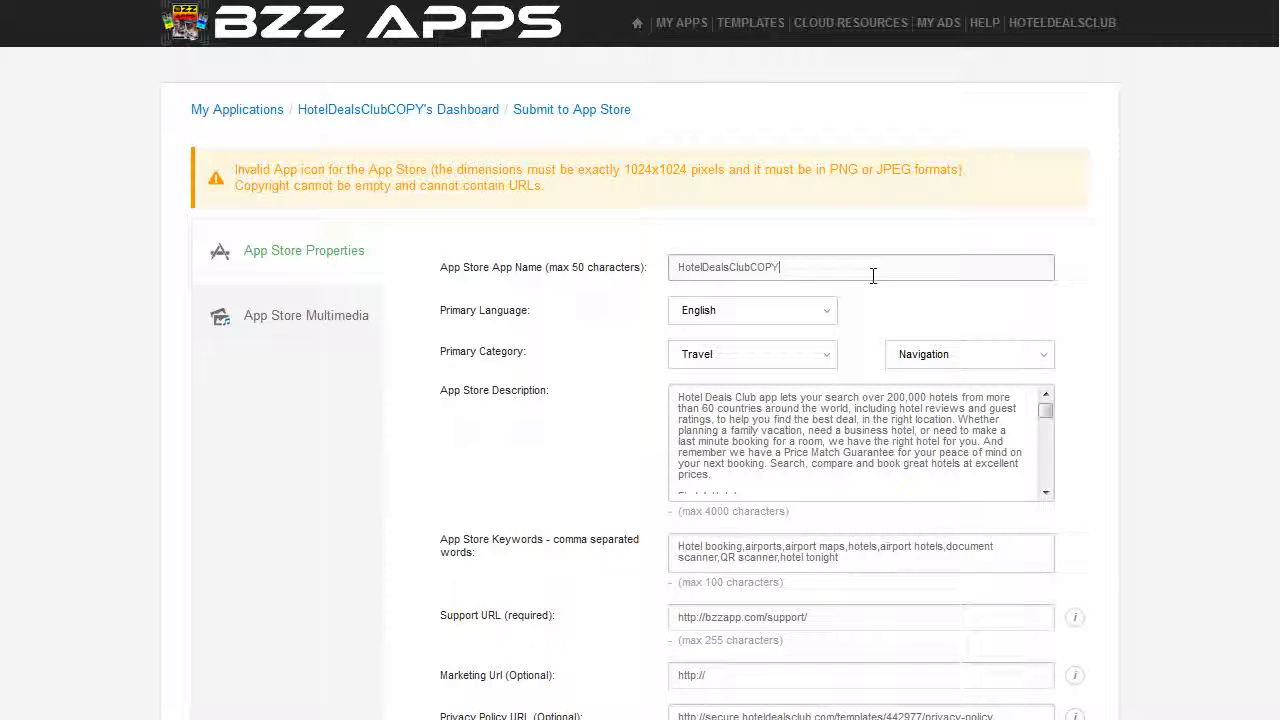
Review the App Store name, primary language, both categories, description and keywords in the app's store properties
drag(674, 267, 797, 265)
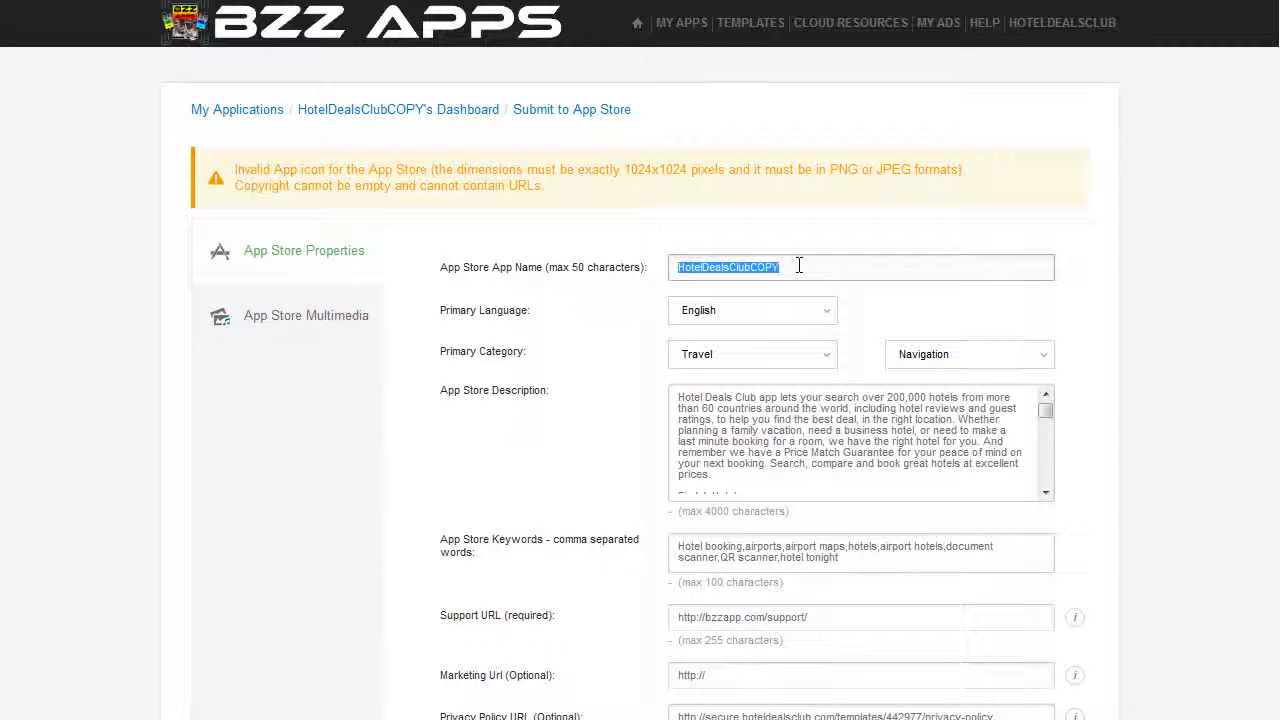
click(800, 314)
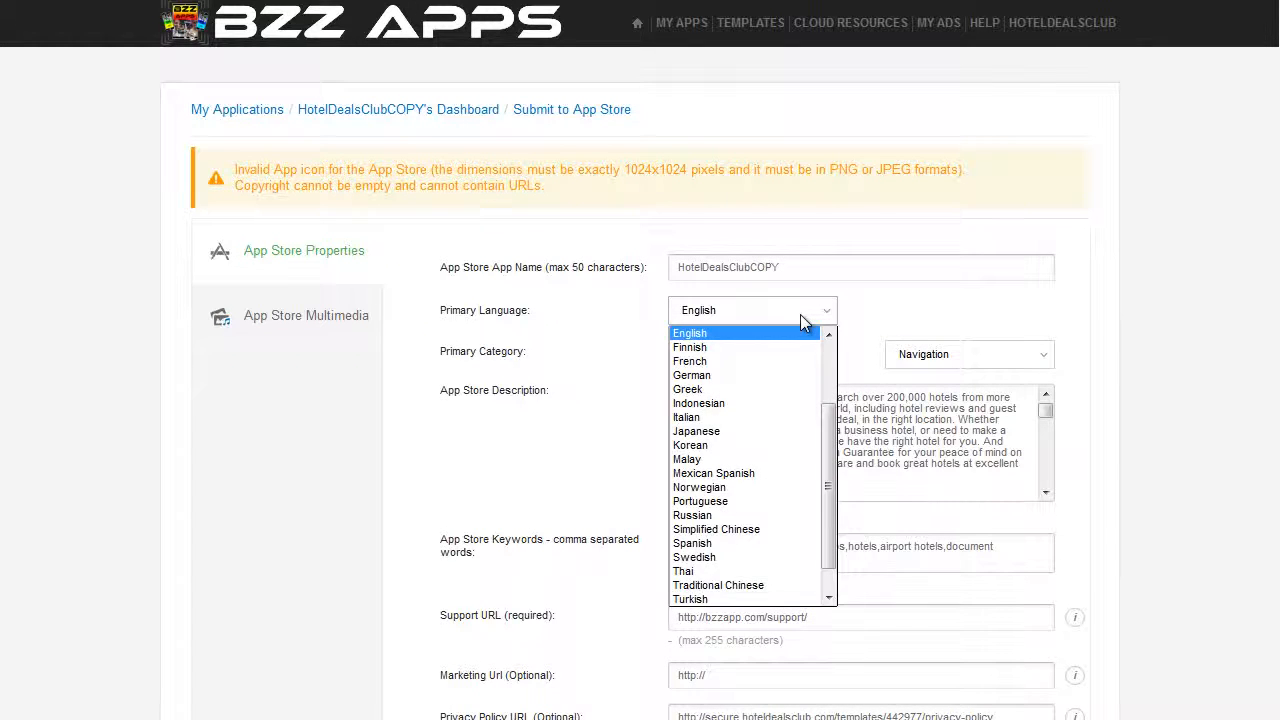
click(800, 314)
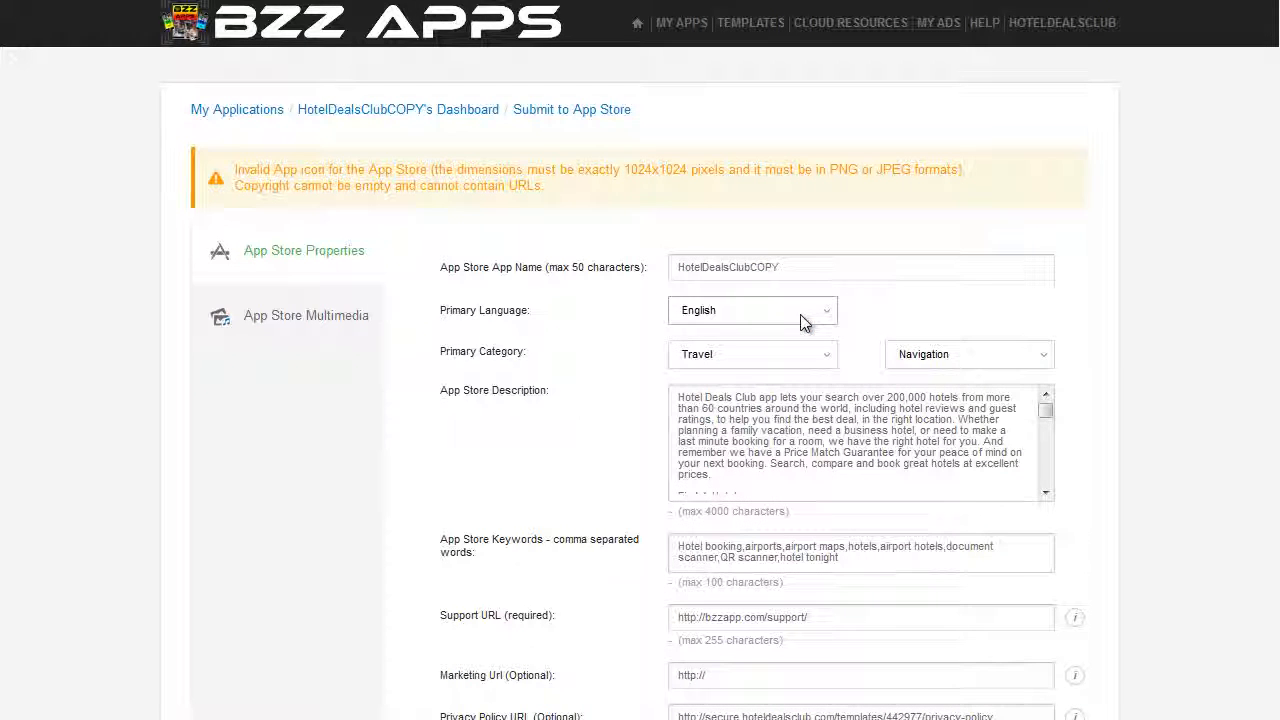
click(707, 362)
click(709, 361)
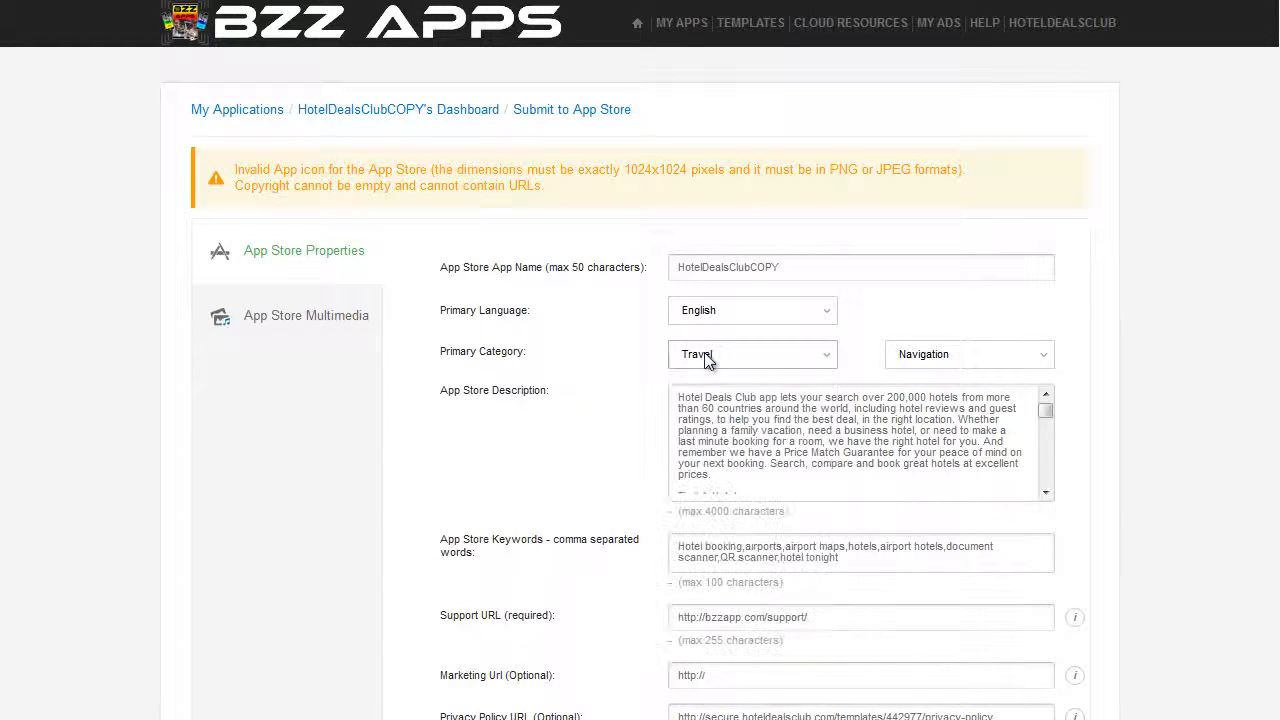
click(930, 362)
click(930, 362)
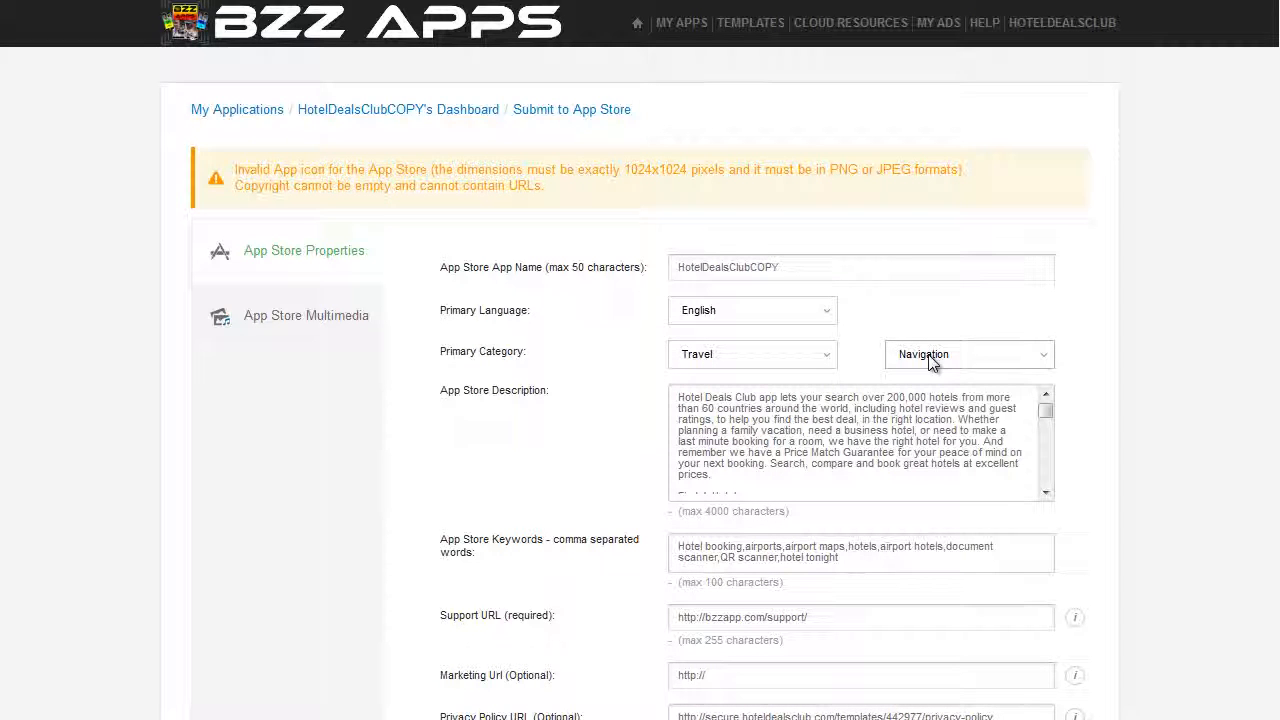
drag(691, 399, 862, 465)
drag(800, 430, 740, 407)
double_click(740, 408)
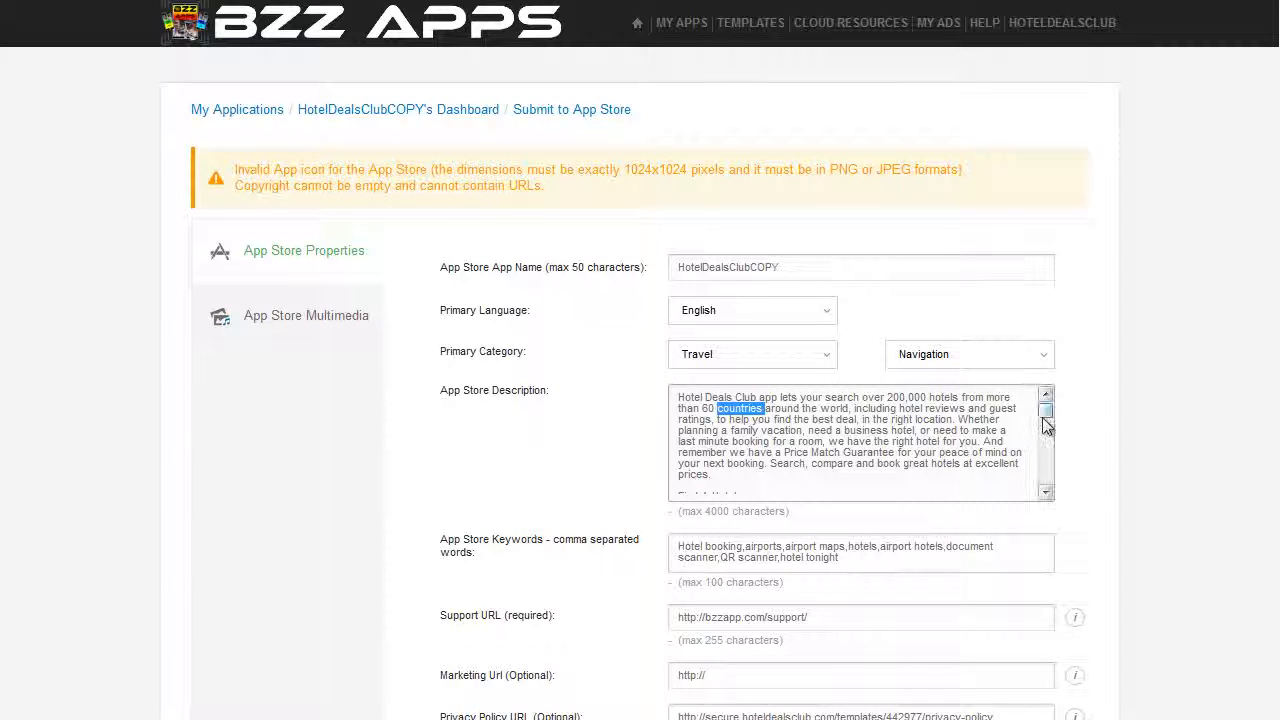
mouse_move(1045, 415)
mouse_down()
mouse_move(1048, 486)
mouse_move(1046, 412)
mouse_up()
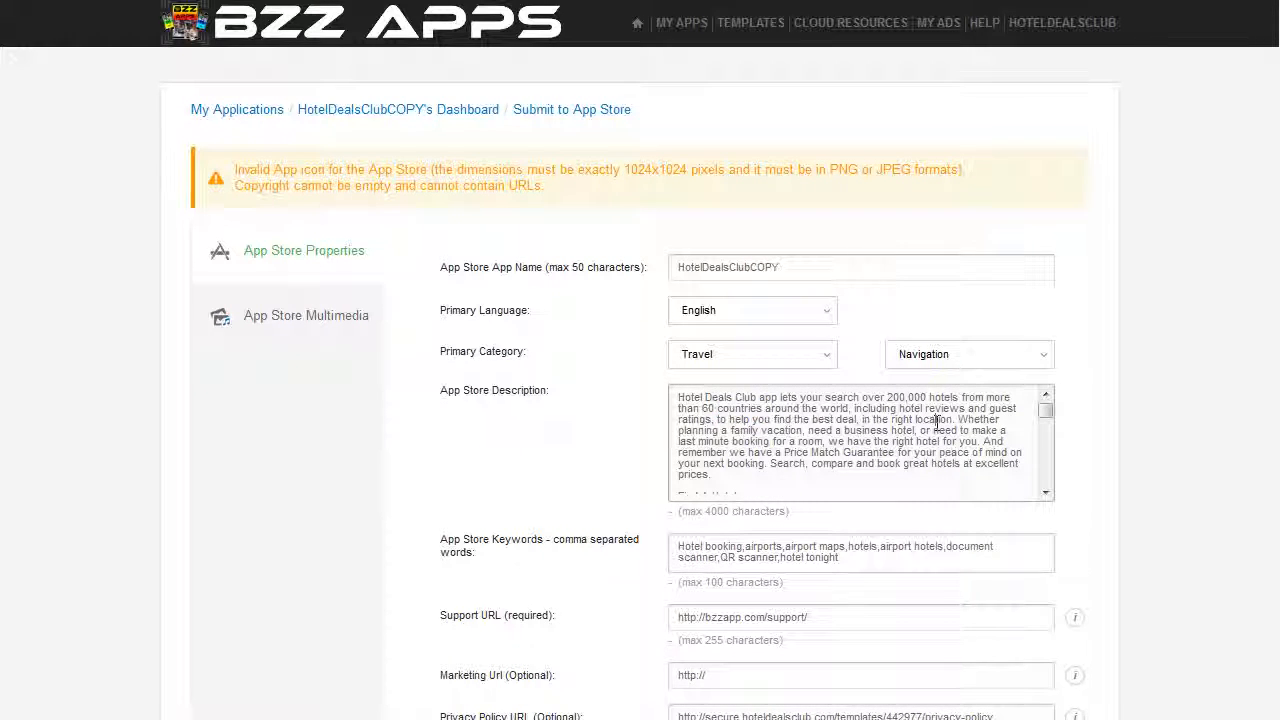
scroll(1144, 374, down, 1)
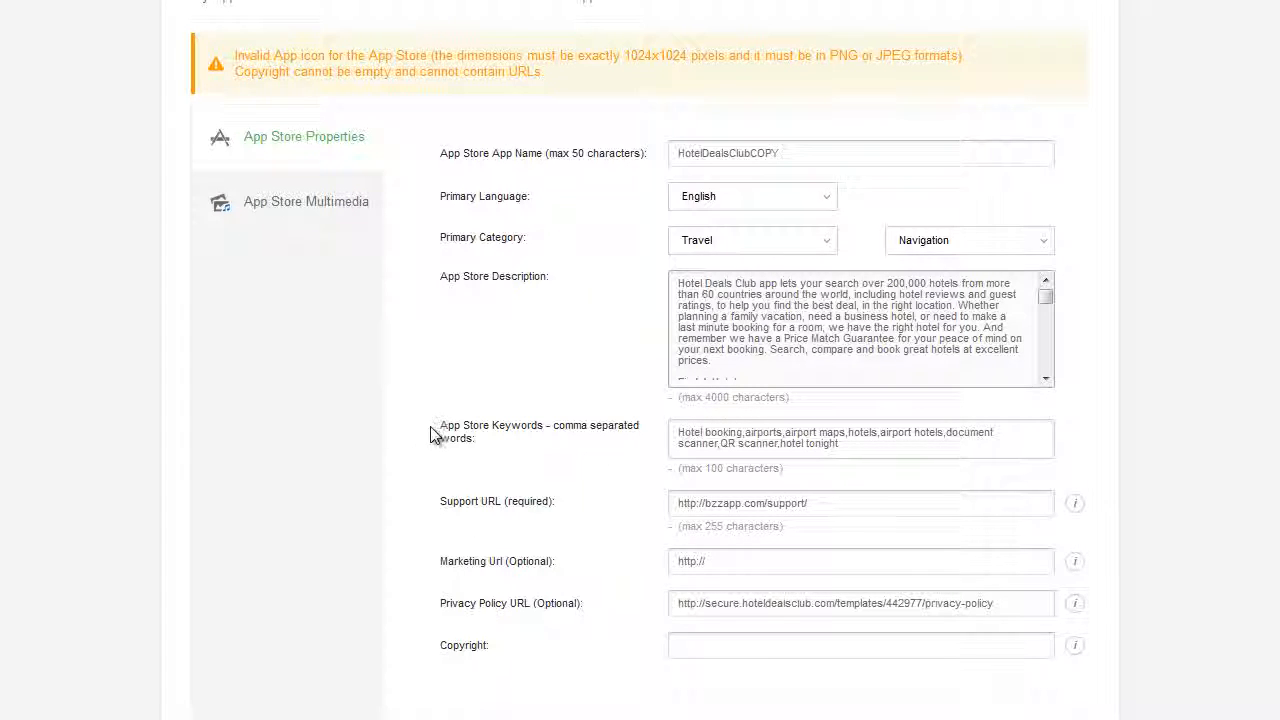
click(868, 448)
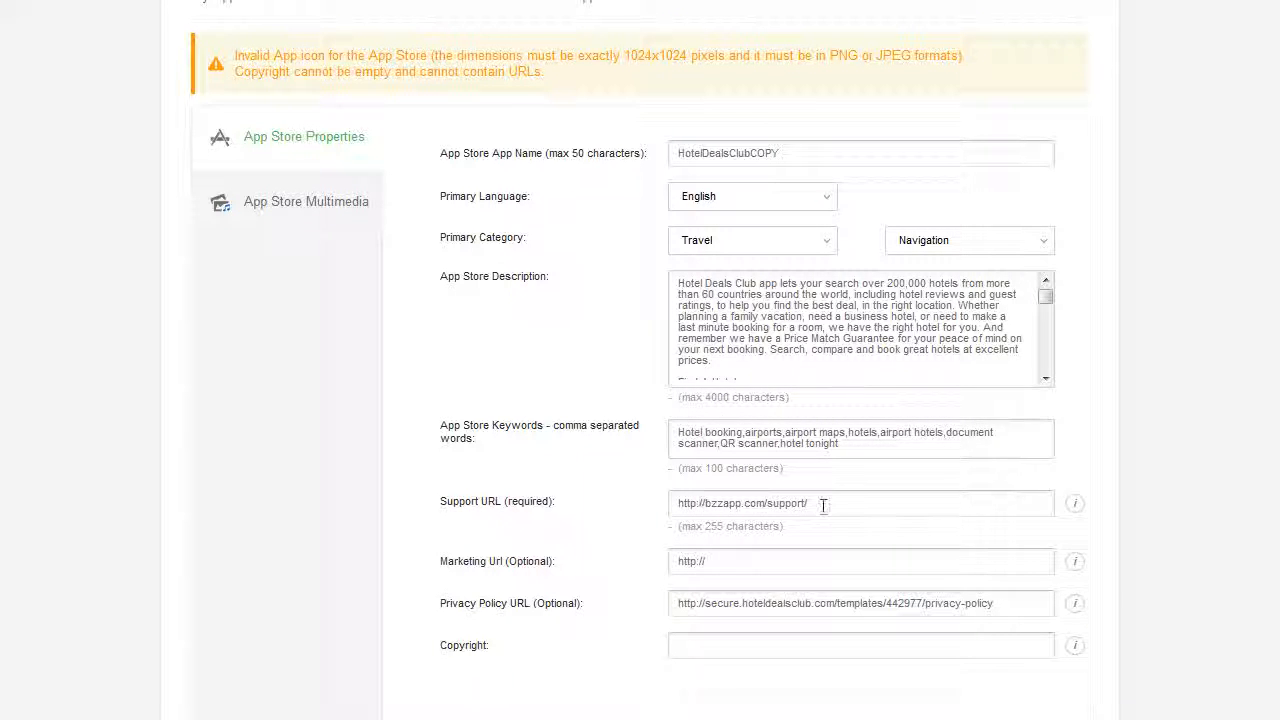
click(740, 559)
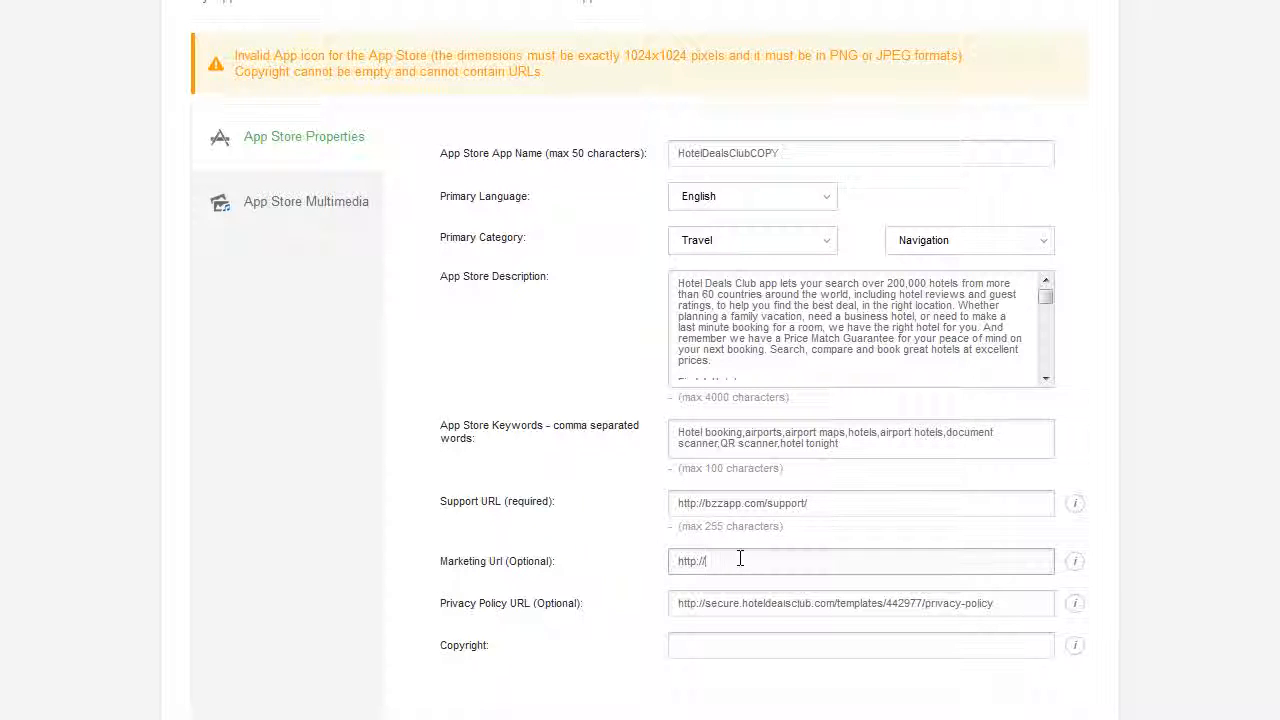
text(hoteldeals)
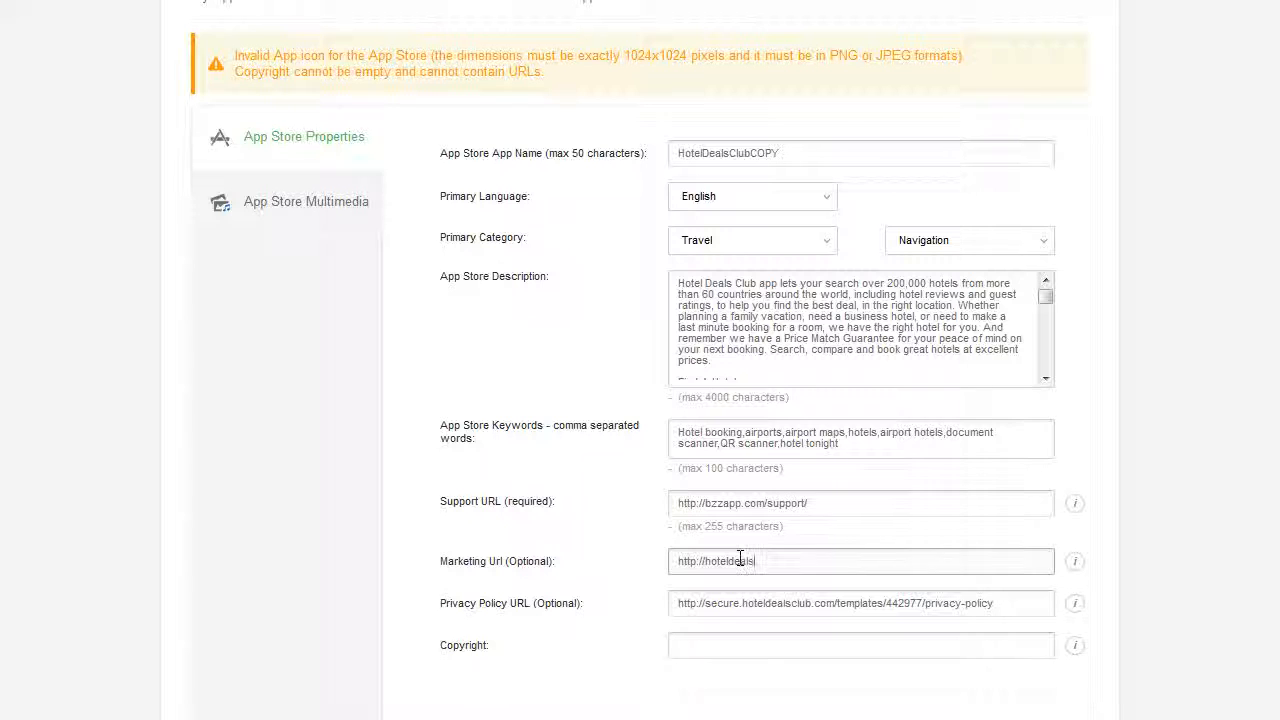
text(club.com)
scroll(740, 559, down, 3)
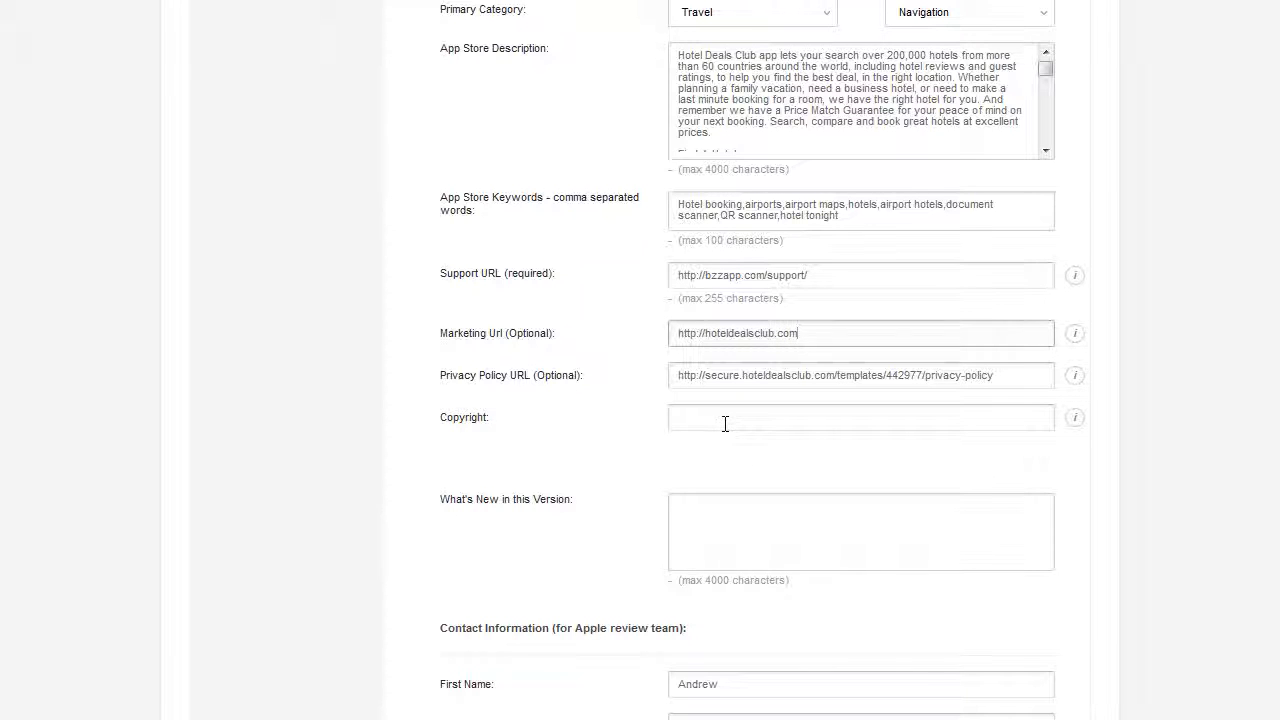
click(726, 421)
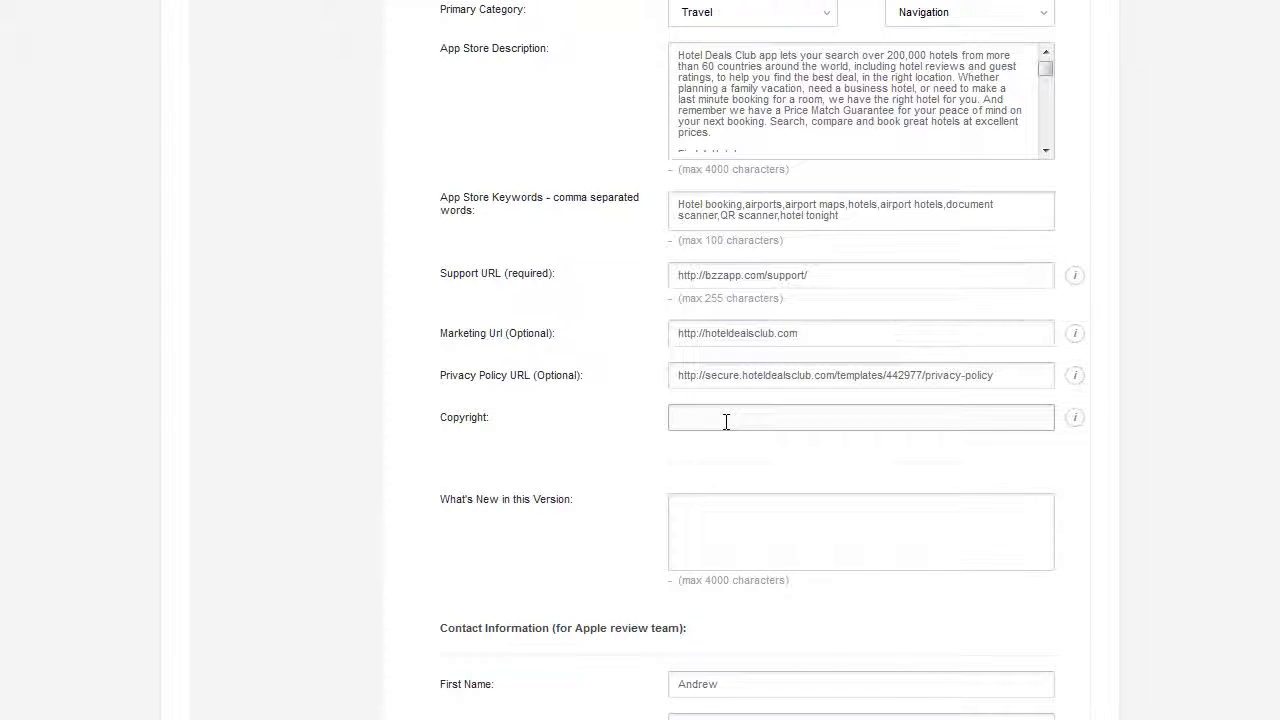
text(BzZApps)
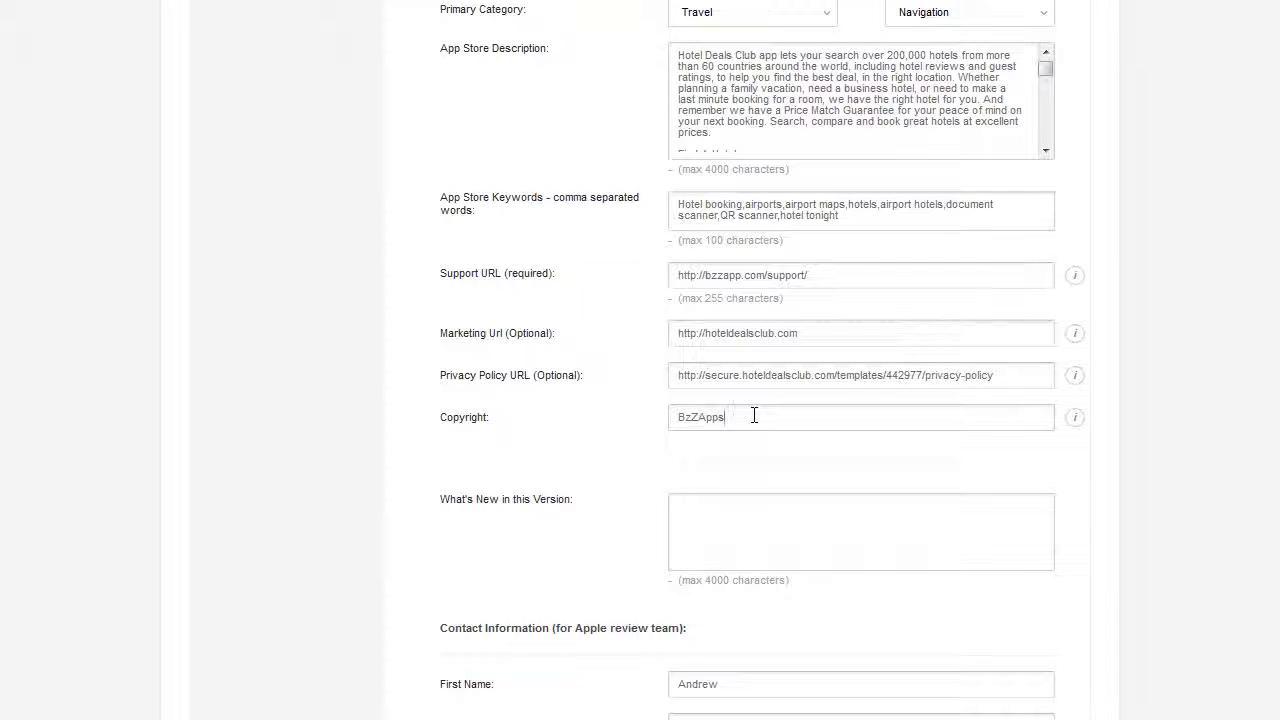
text( 2016)
Enter "Update for iOS9" as the description of what's new in this version
click(766, 525)
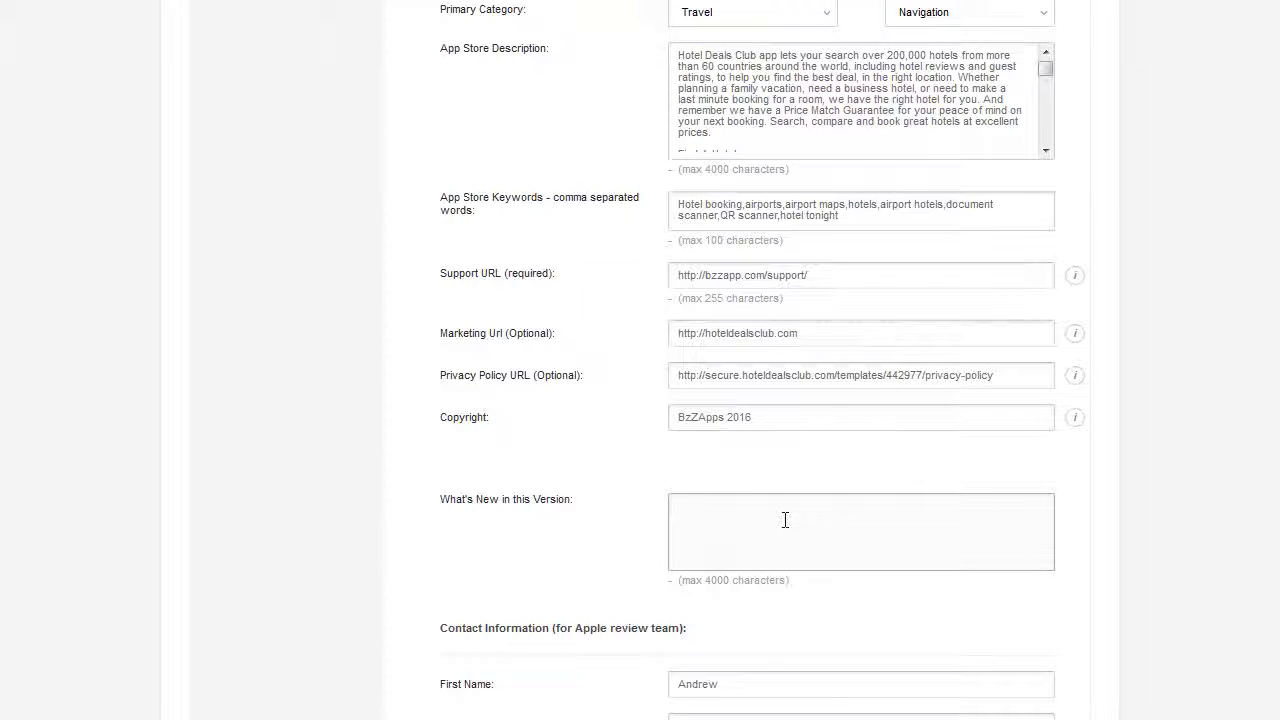
text(Update for)
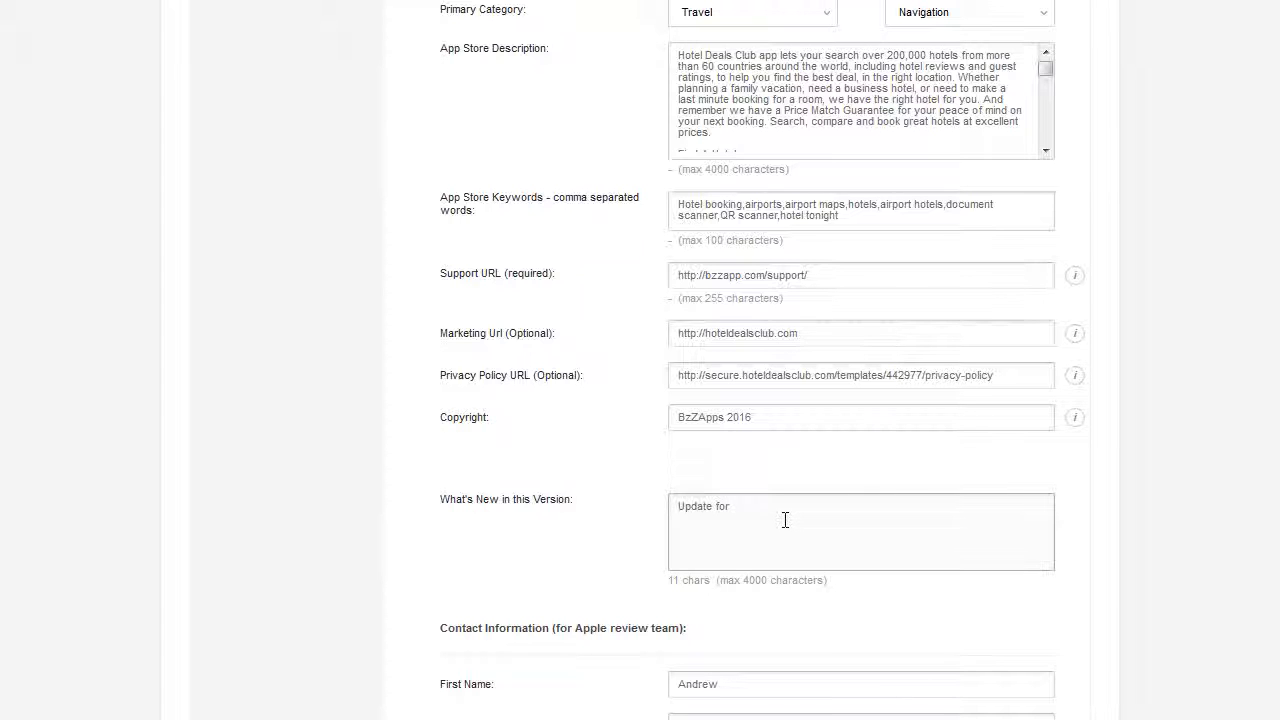
text(iOS9)
Review the contact information, the optional demo account fields, and the Apple ID and notes fields for the review team
scroll(794, 514, down, 2)
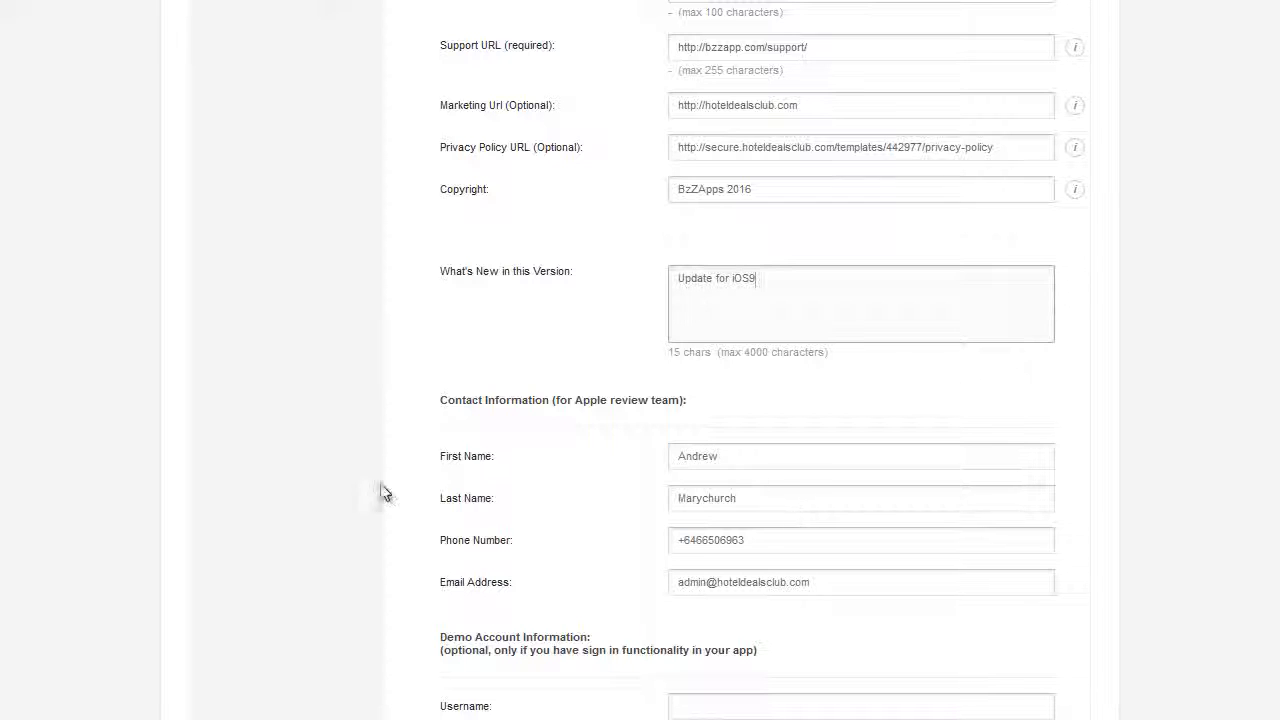
scroll(760, 445, down, 1)
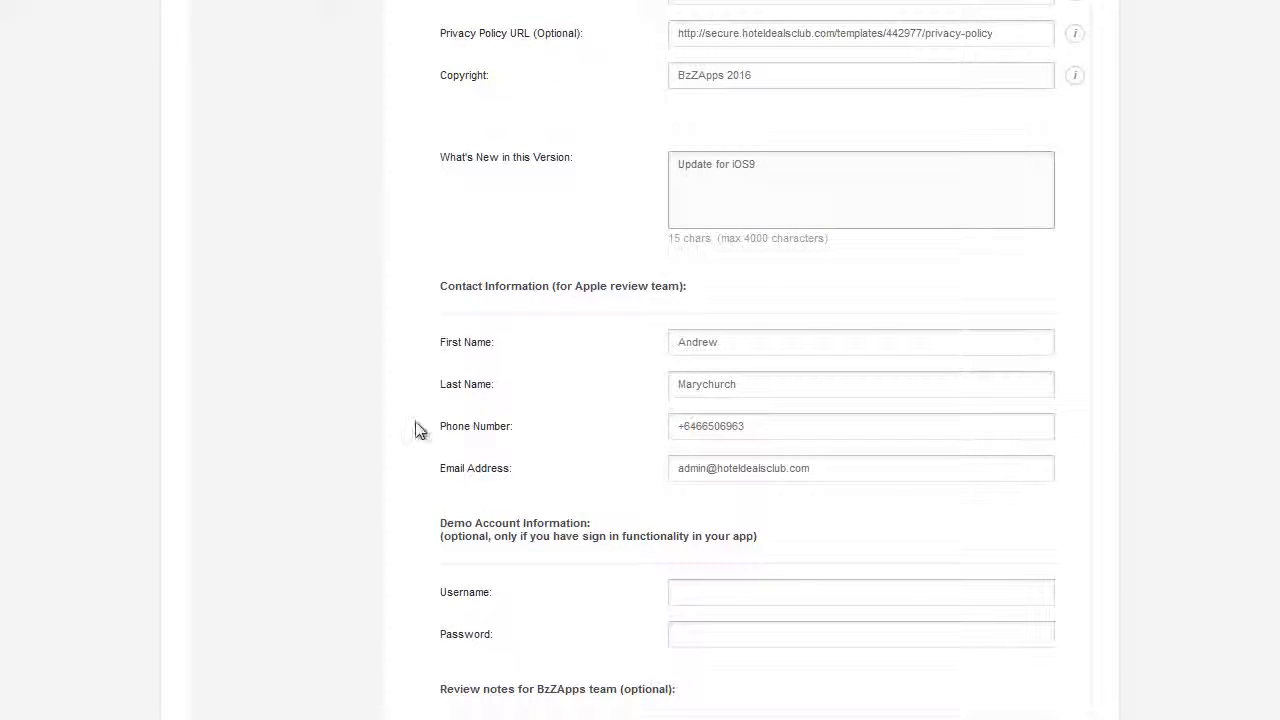
scroll(933, 417, down, 1)
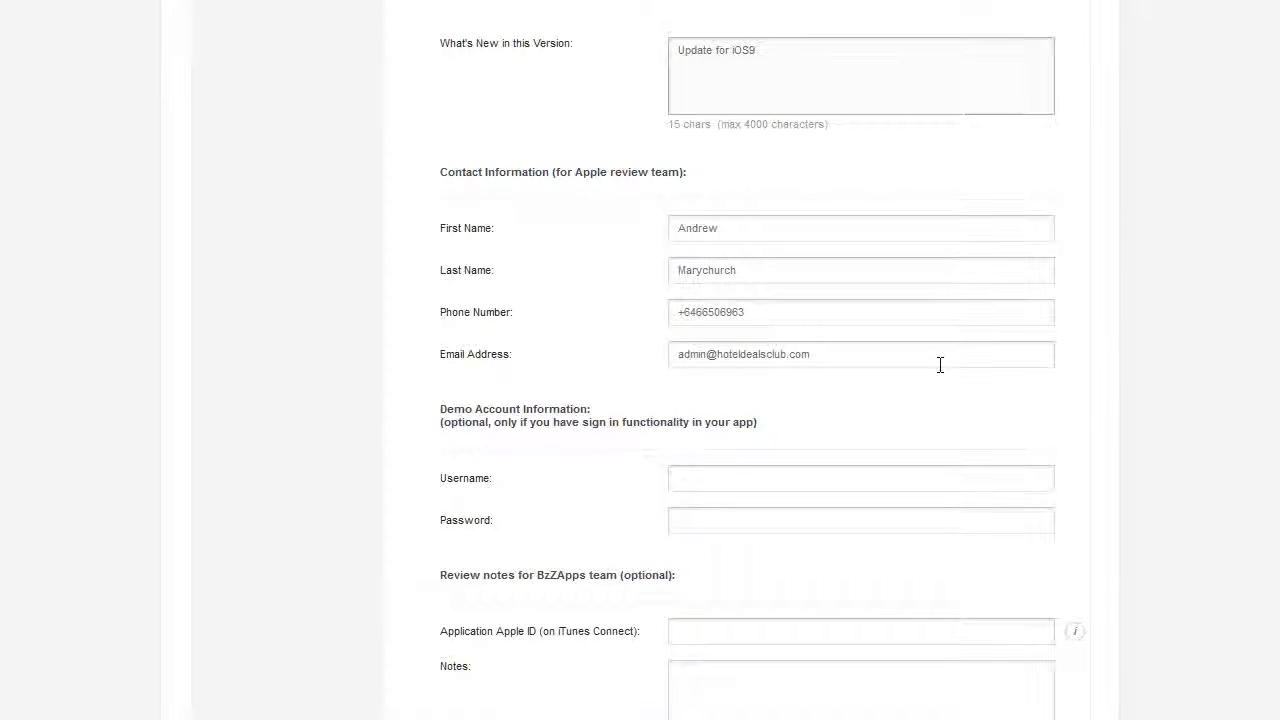
scroll(1014, 403, down, 1)
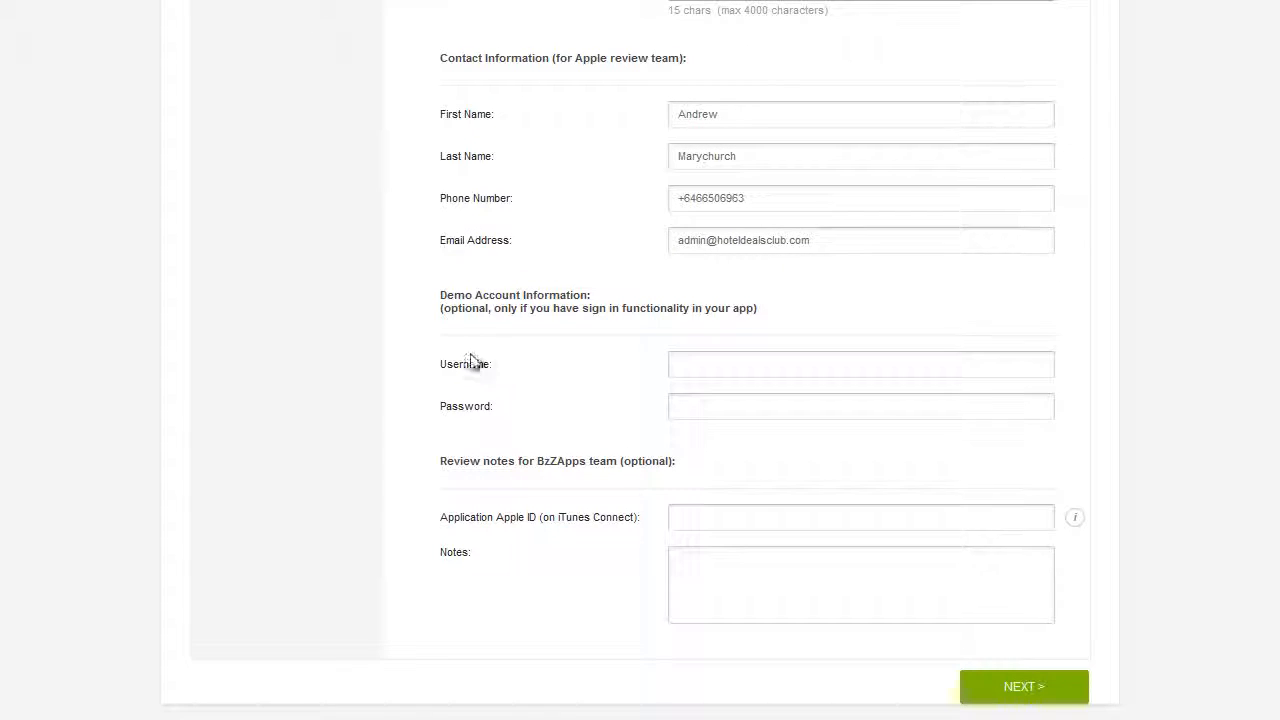
click(693, 364)
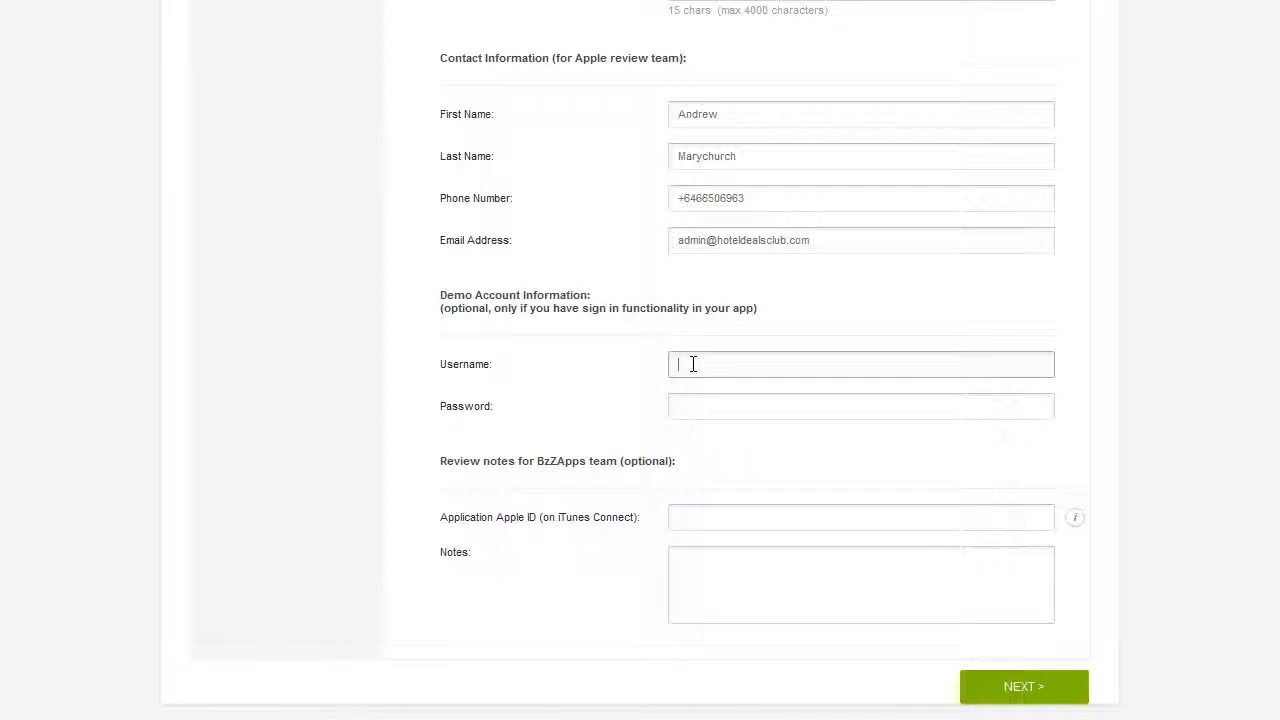
scroll(693, 364, down, 3)
click(693, 364)
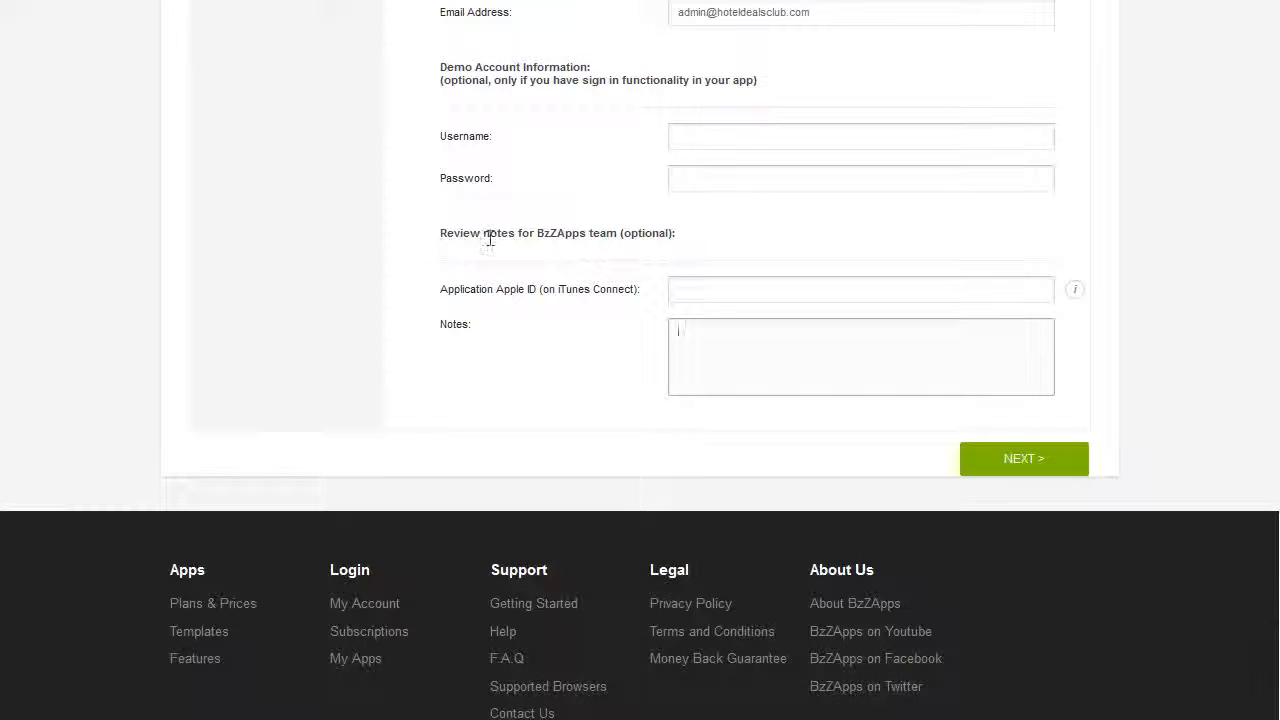
click(688, 290)
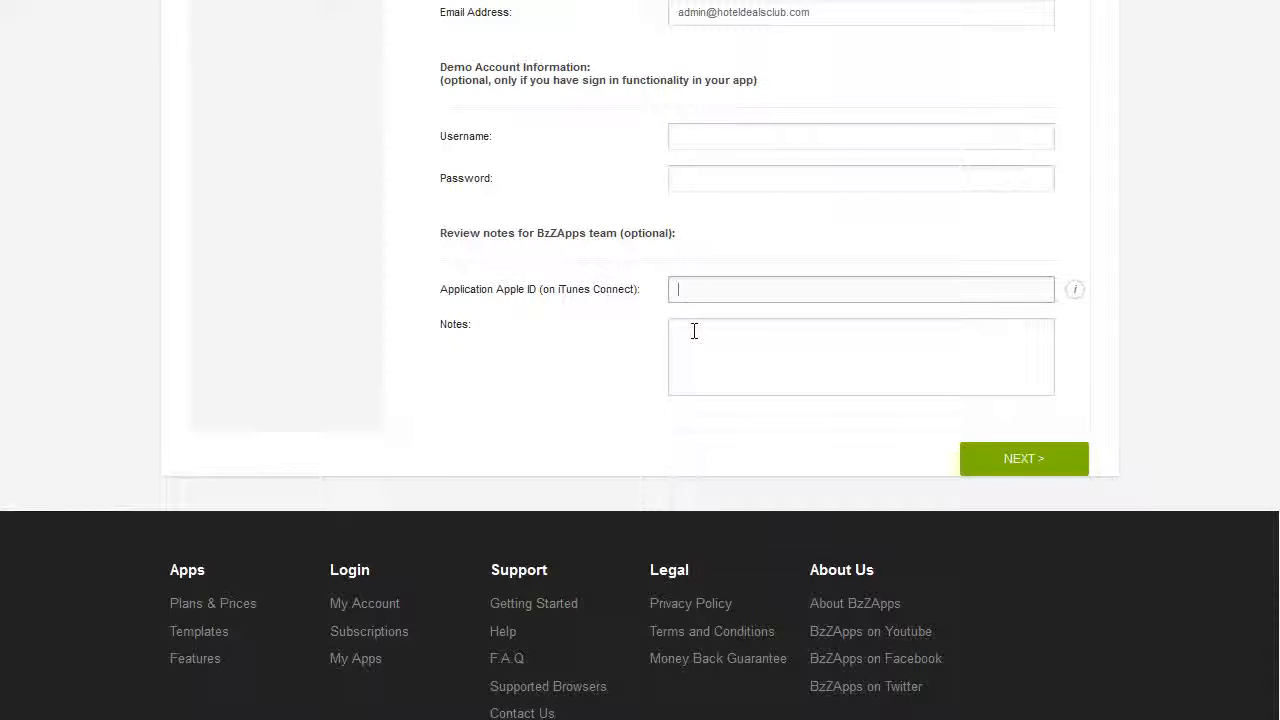
click(694, 330)
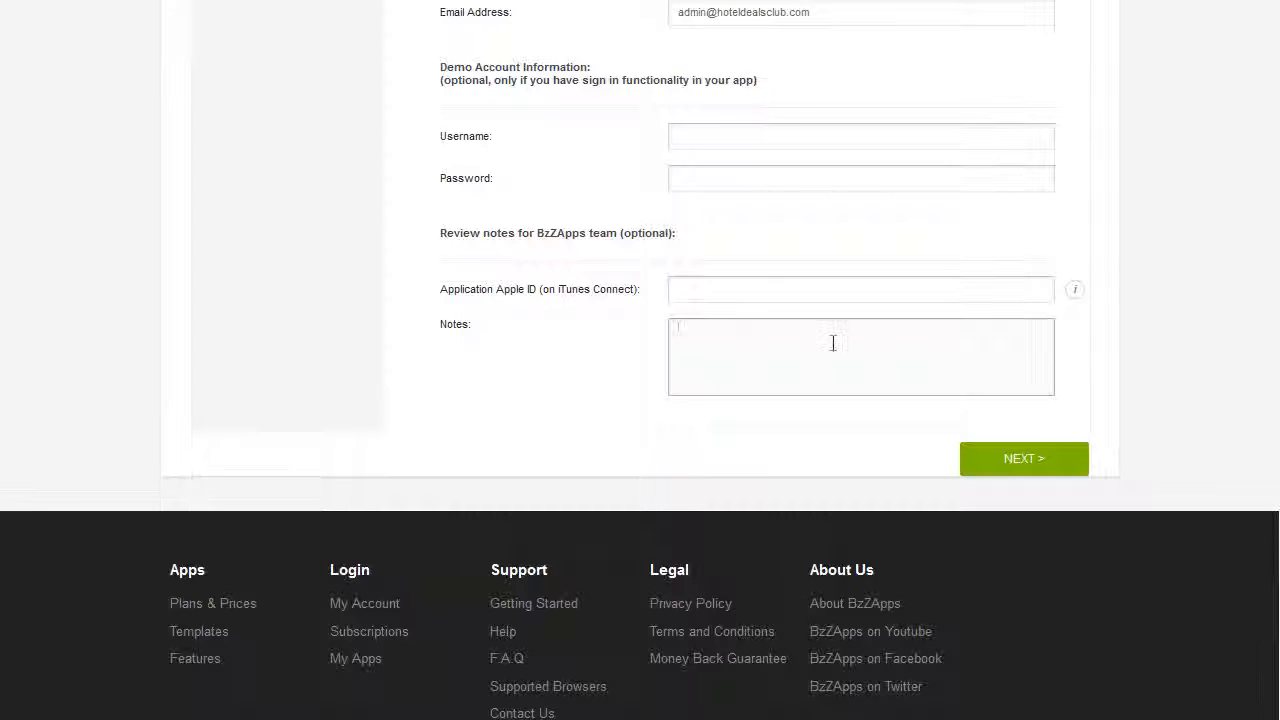
scroll(832, 343, up, 8)
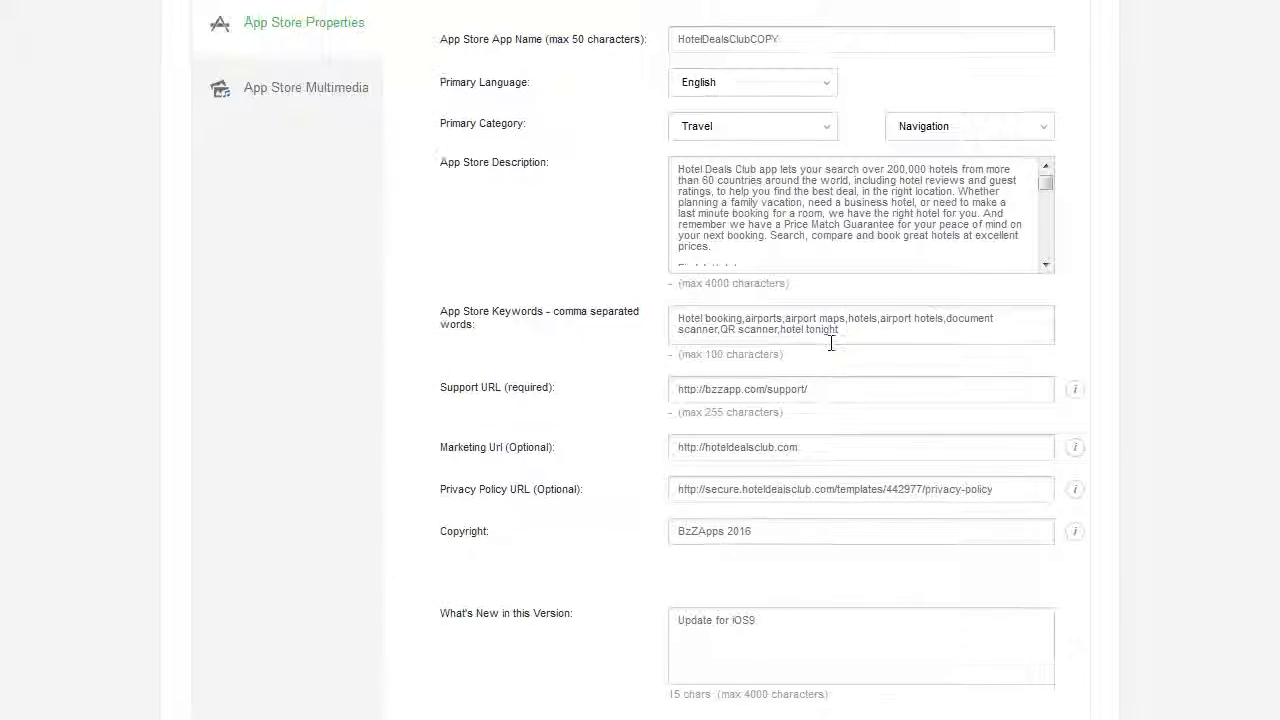
scroll(831, 343, up, 3)
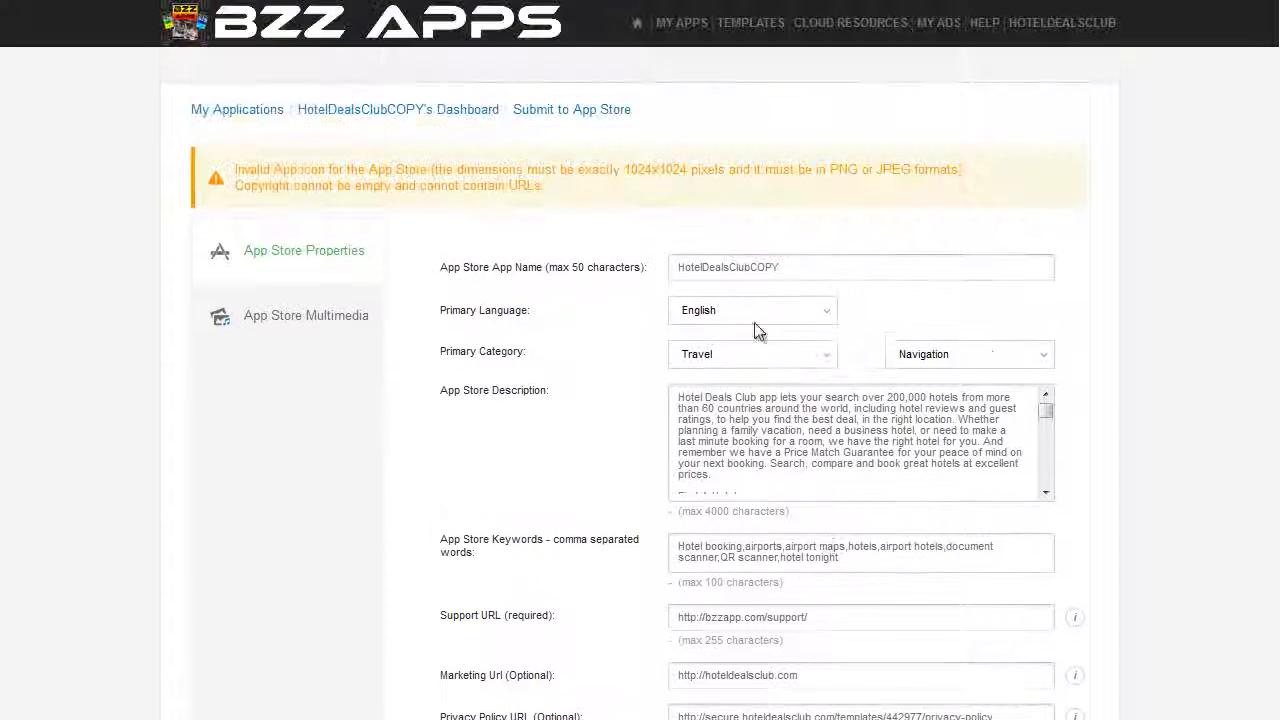
click(284, 326)
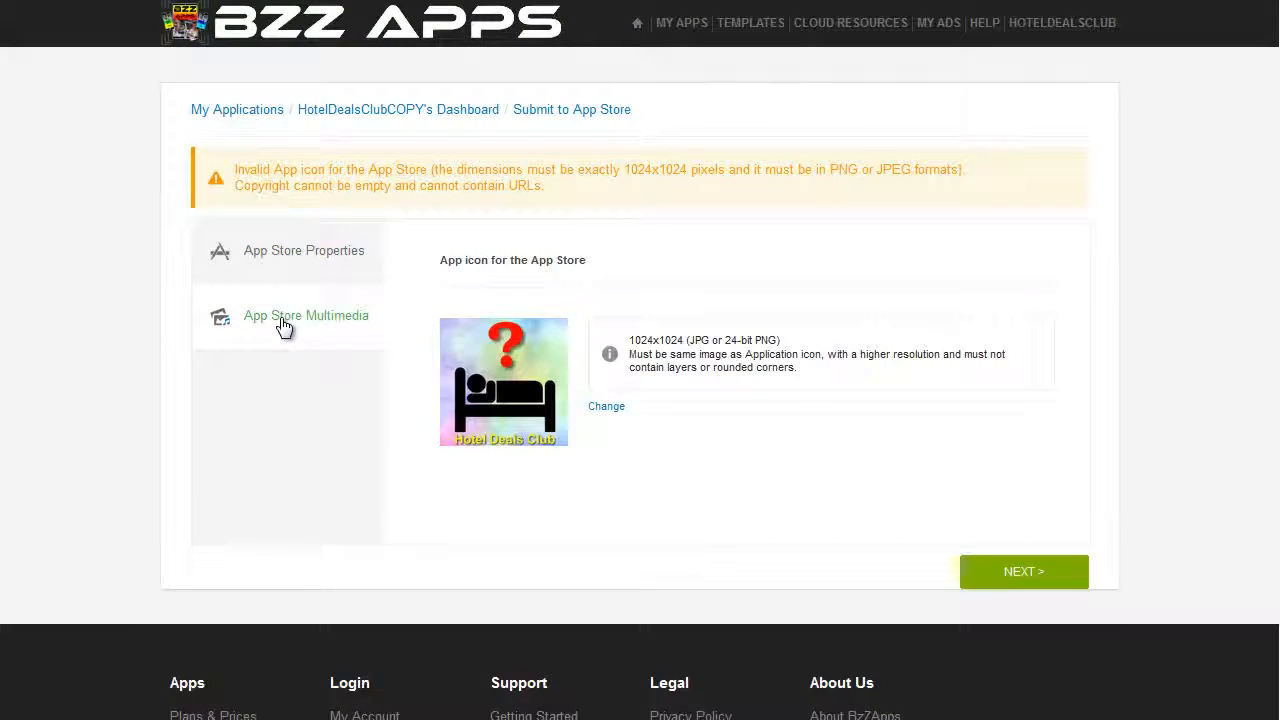
click(606, 407)
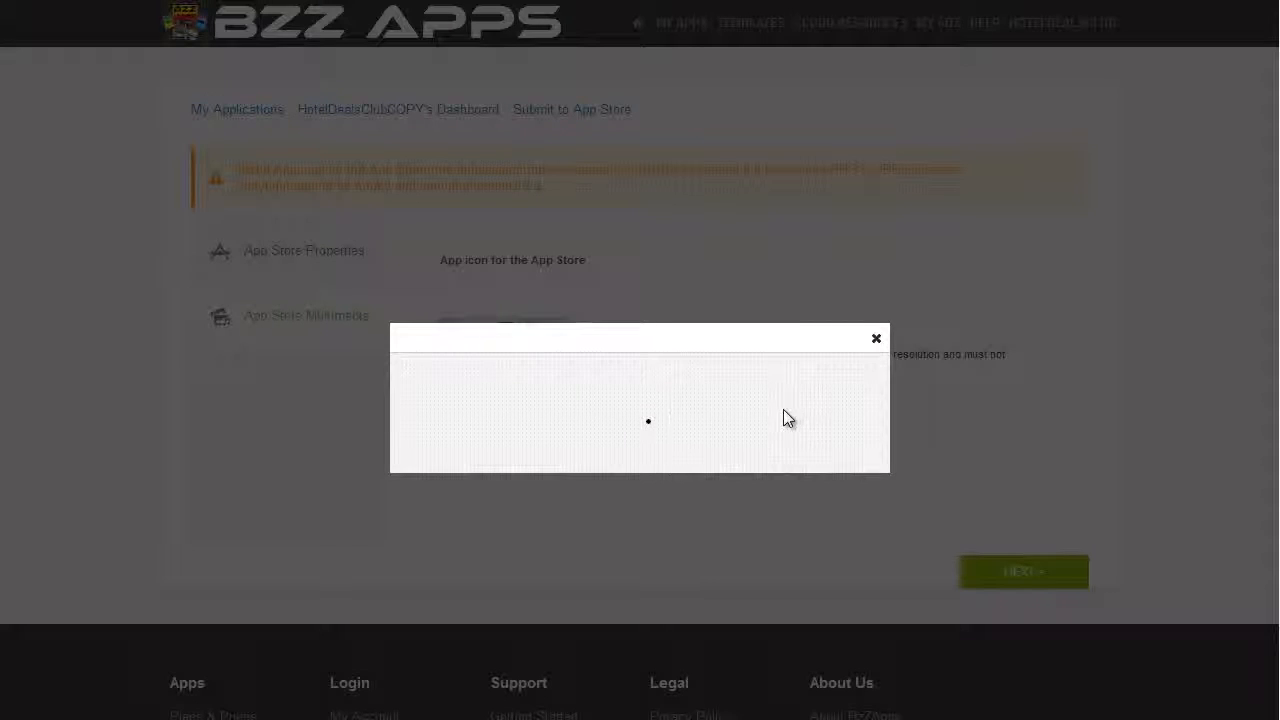
click(648, 427)
click(373, 120)
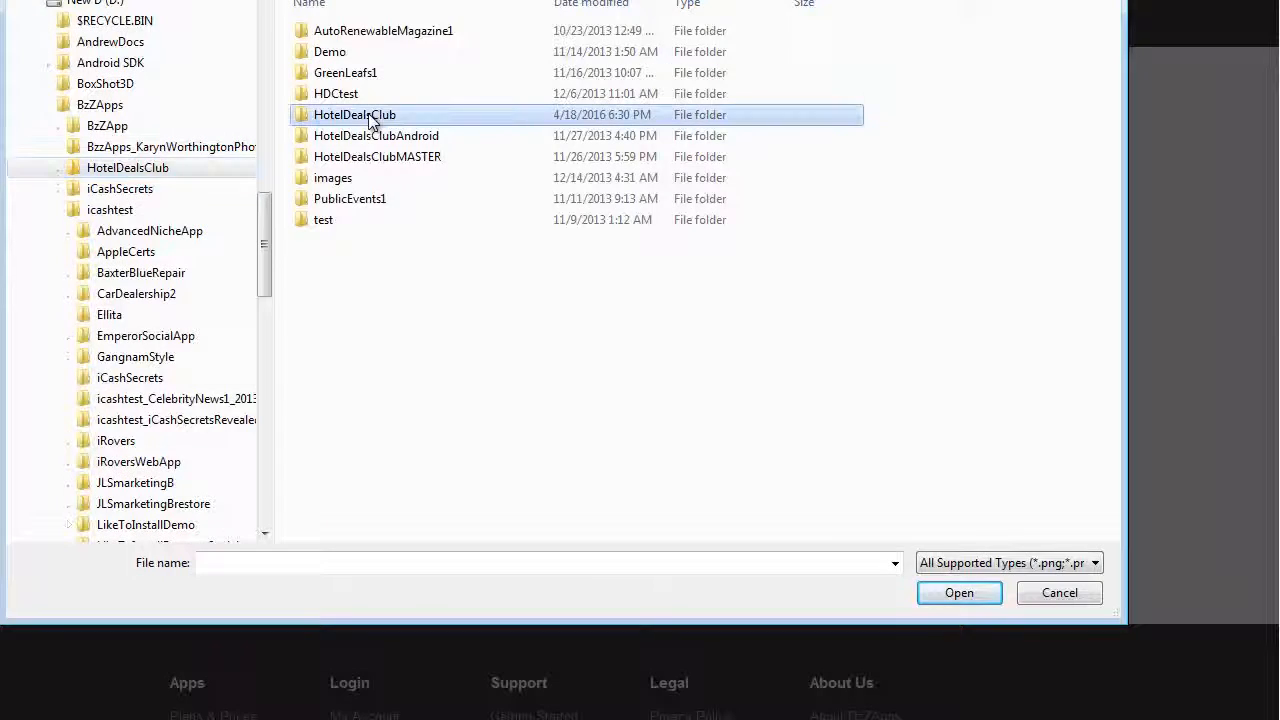
double_click(370, 120)
click(362, 70)
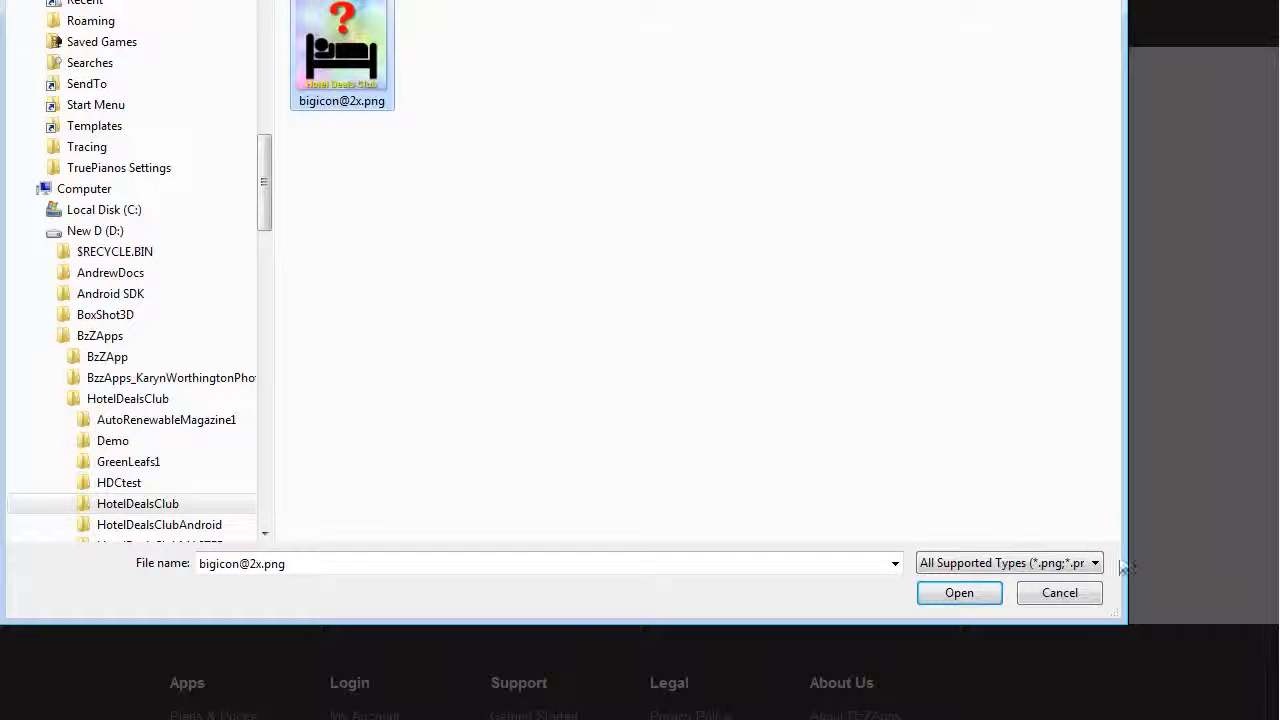
click(975, 592)
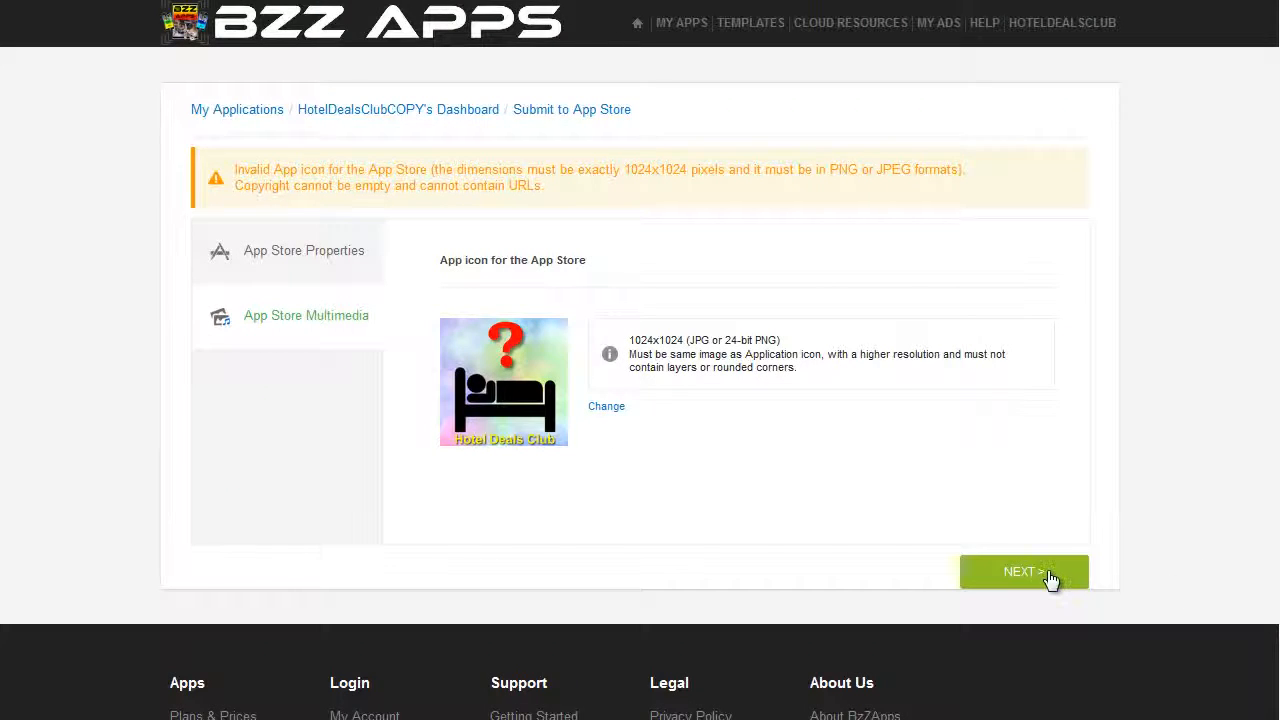
Submit the App Store multimedia, enable push notifications for the app, and continue to the app multimedia
click(1048, 575)
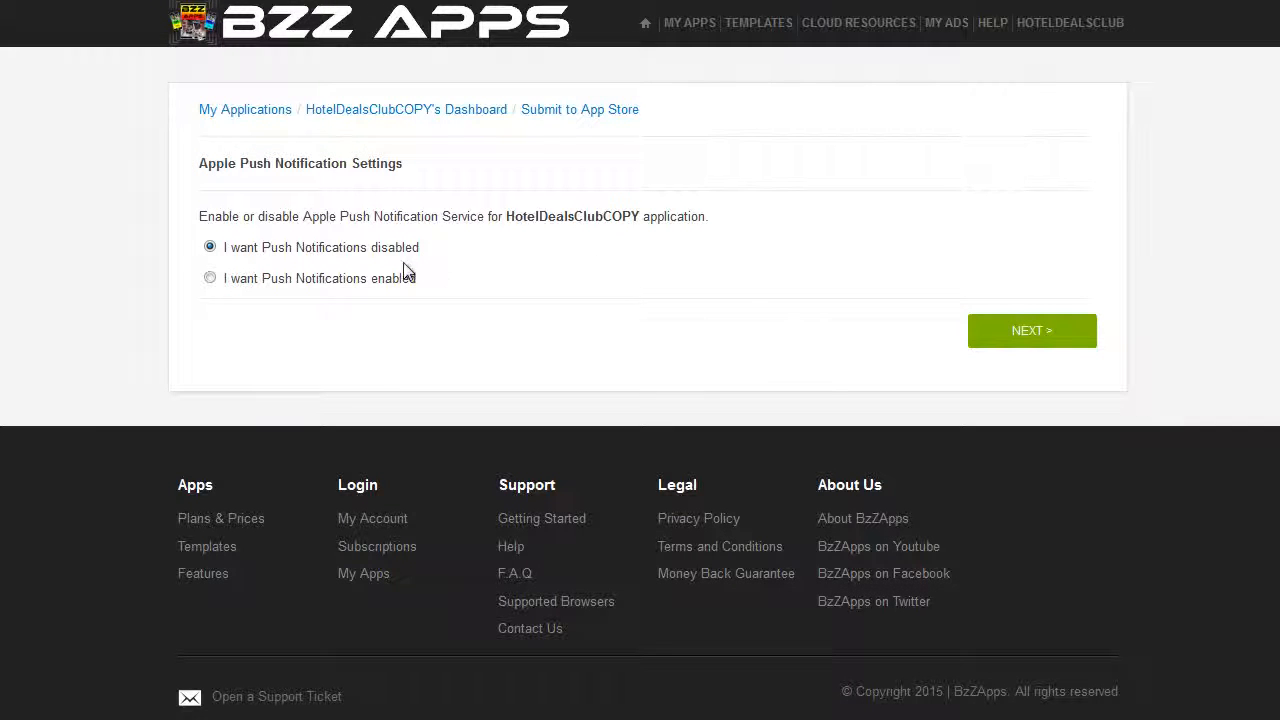
click(210, 279)
click(992, 335)
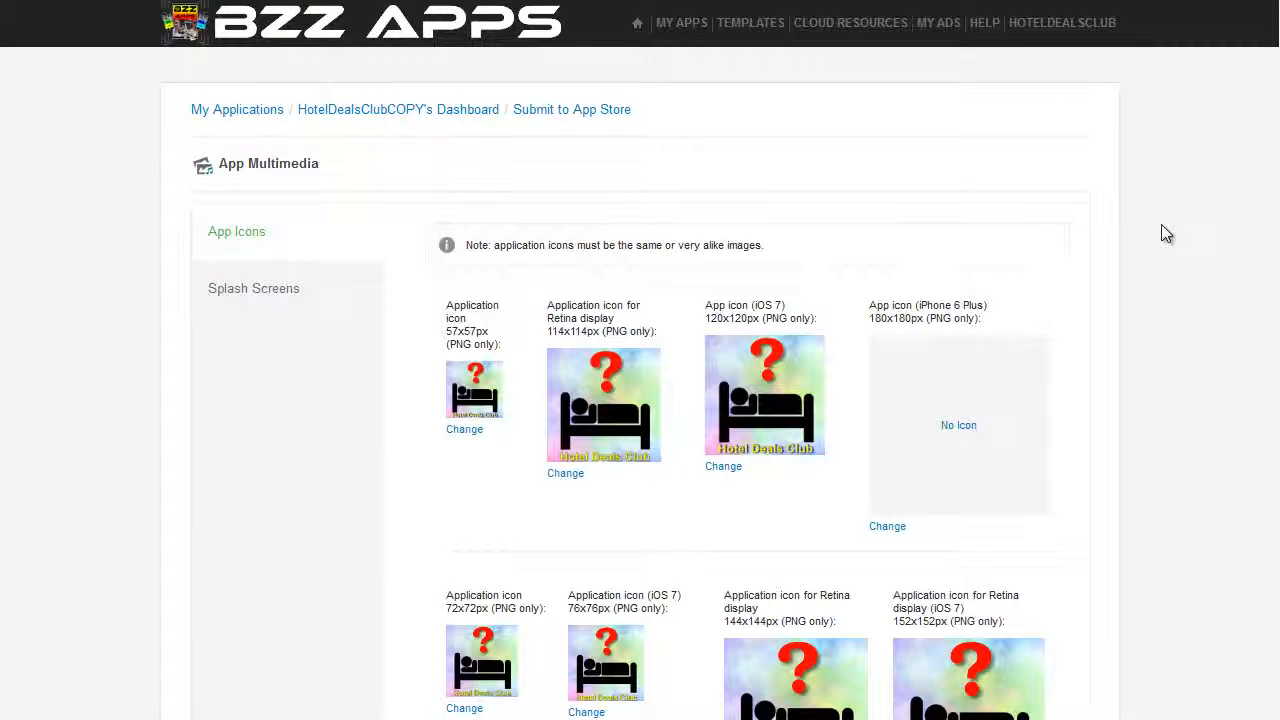
scroll(1165, 234, down, 2)
scroll(1168, 236, up, 1)
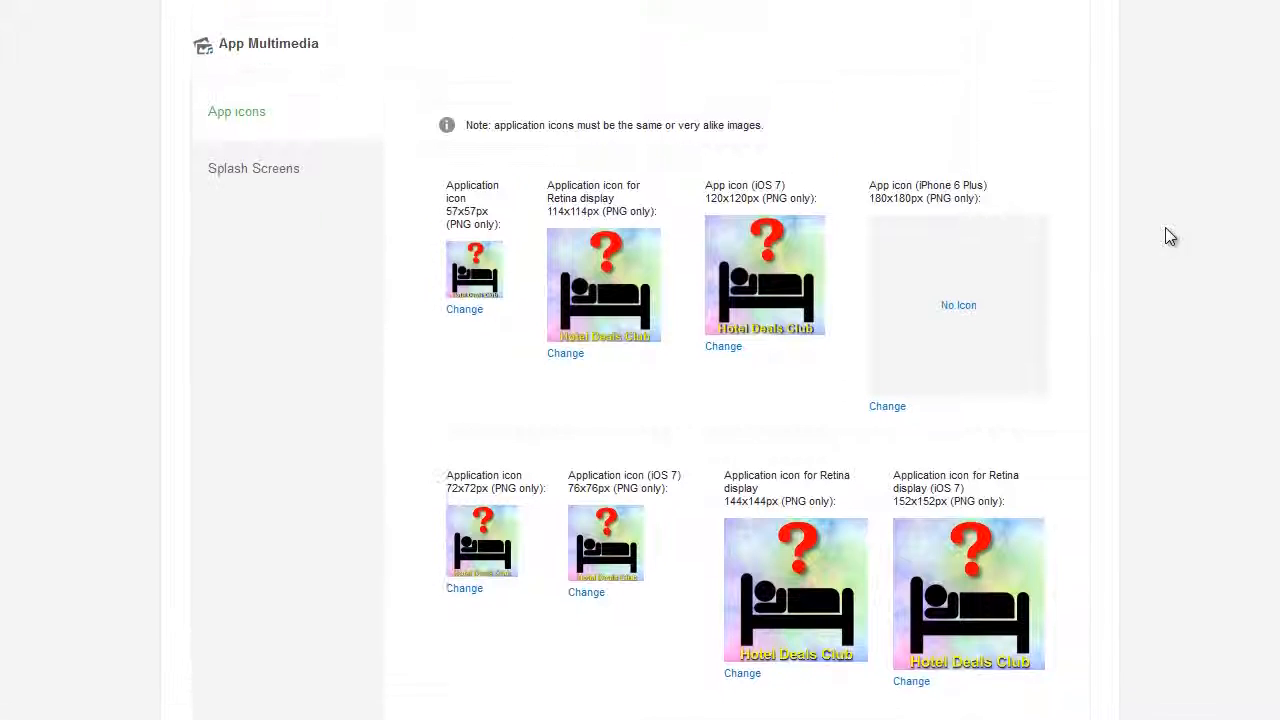
click(248, 177)
click(249, 122)
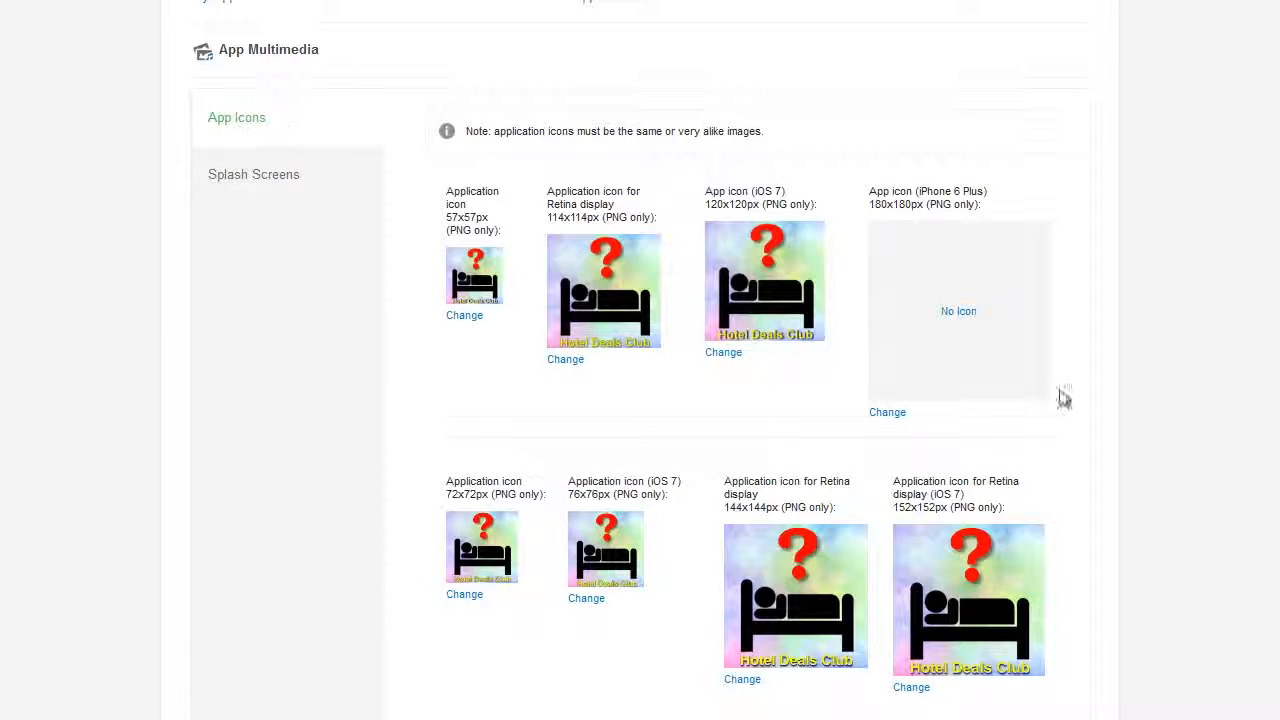
click(931, 346)
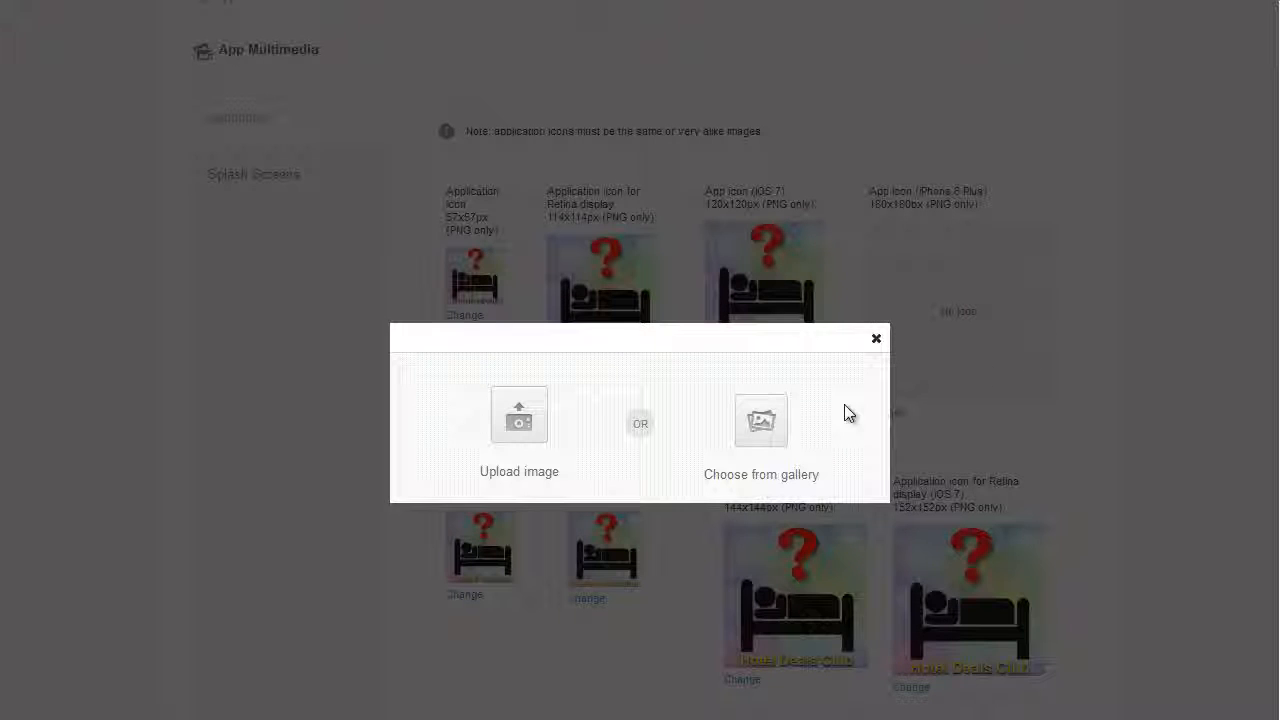
click(534, 426)
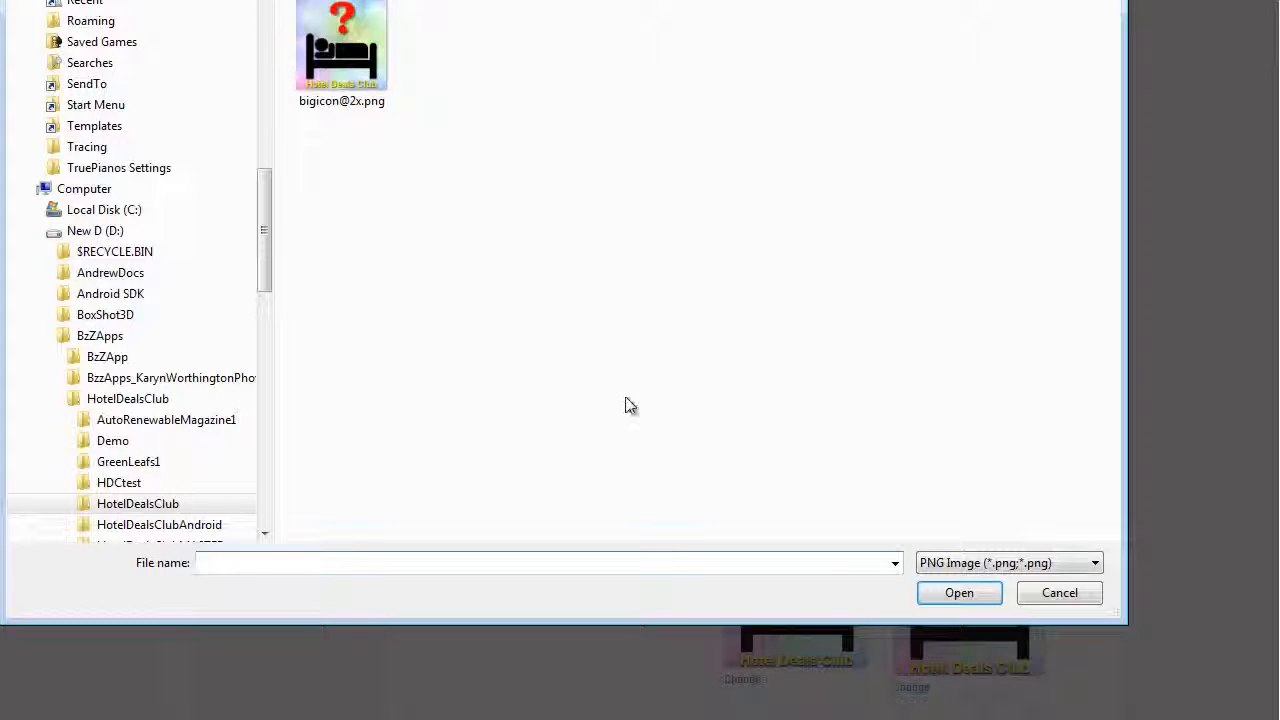
click(372, 40)
click(966, 596)
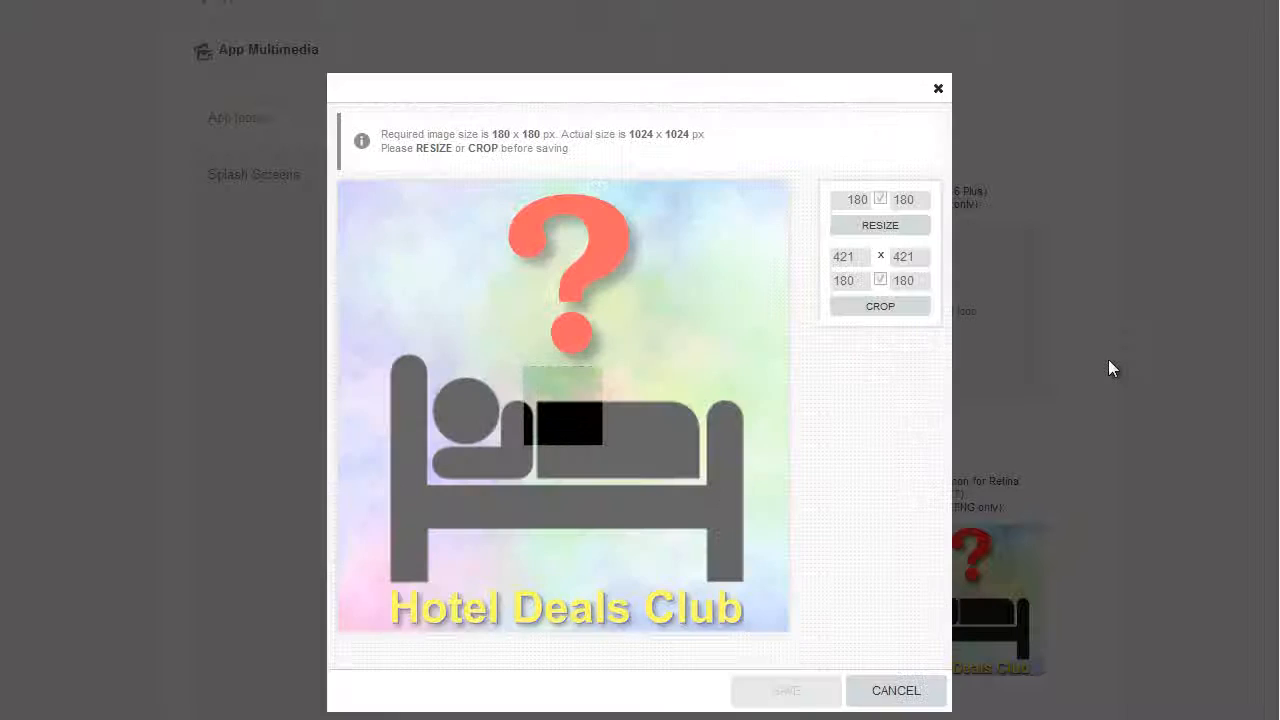
click(880, 228)
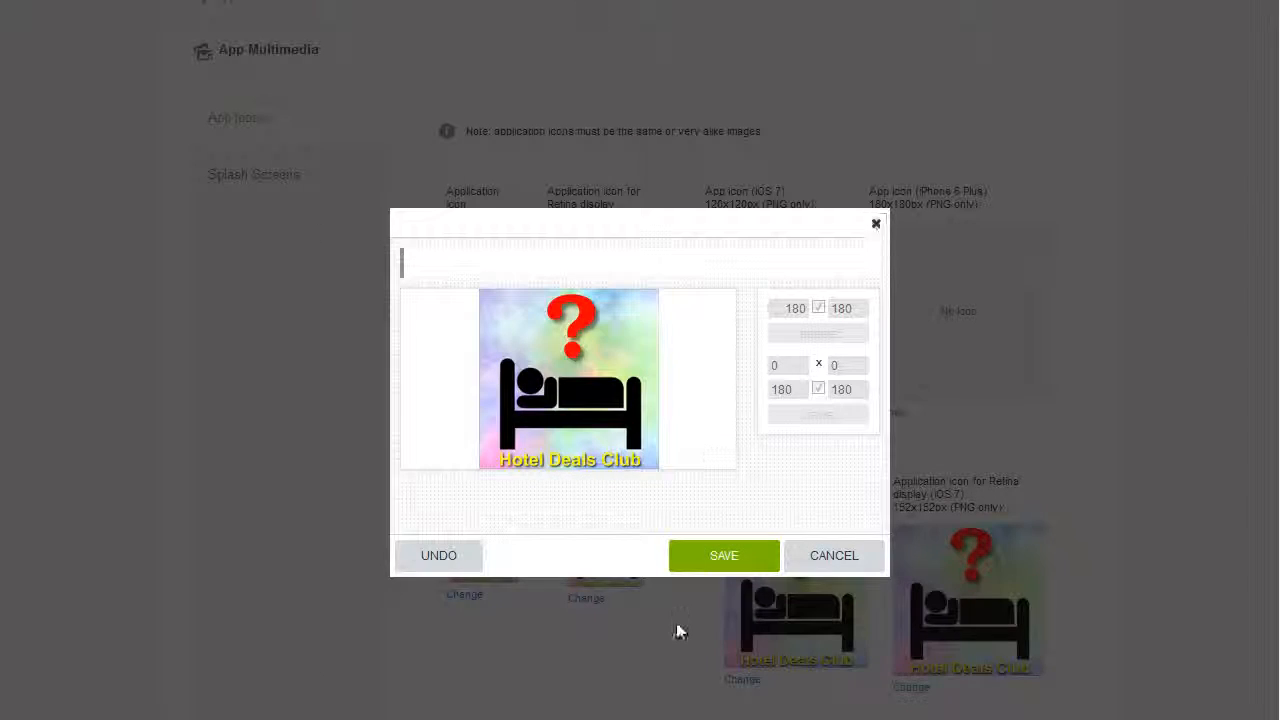
click(722, 558)
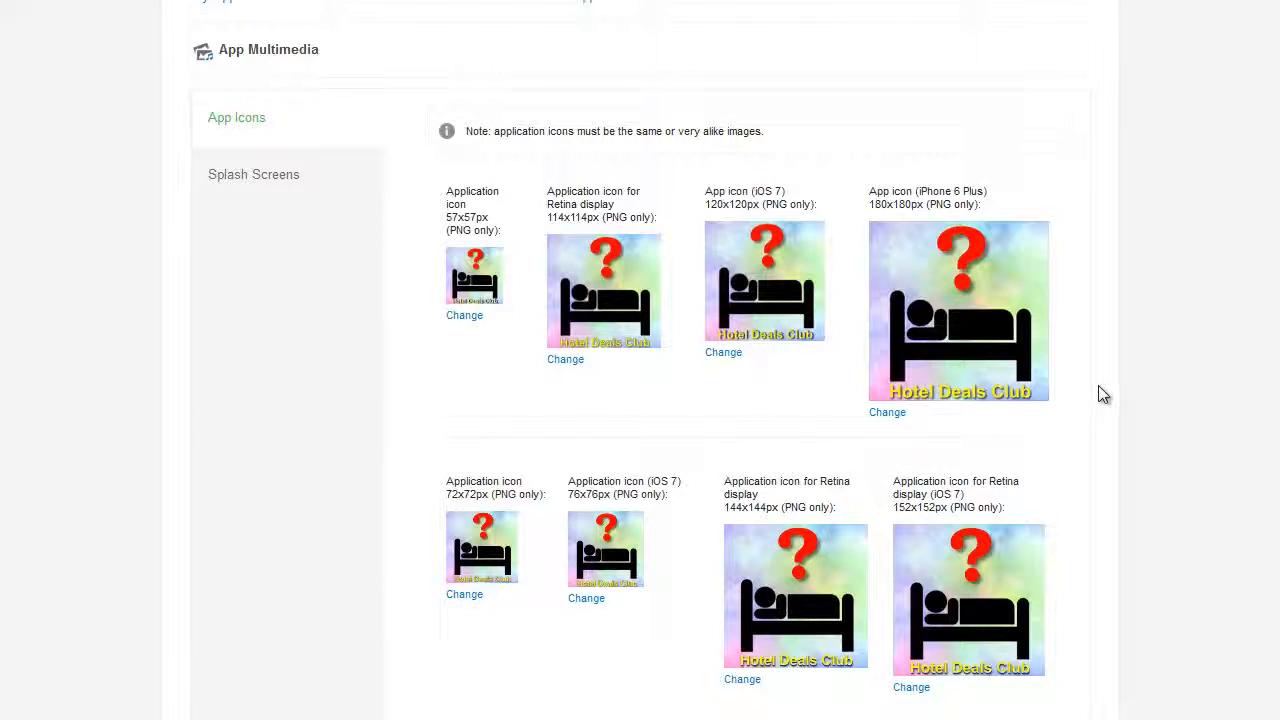
Upload spalsh-pool-750x1334.png from the images folder as the splash screen for the Retina 4.7" display
scroll(1103, 394, down, 2)
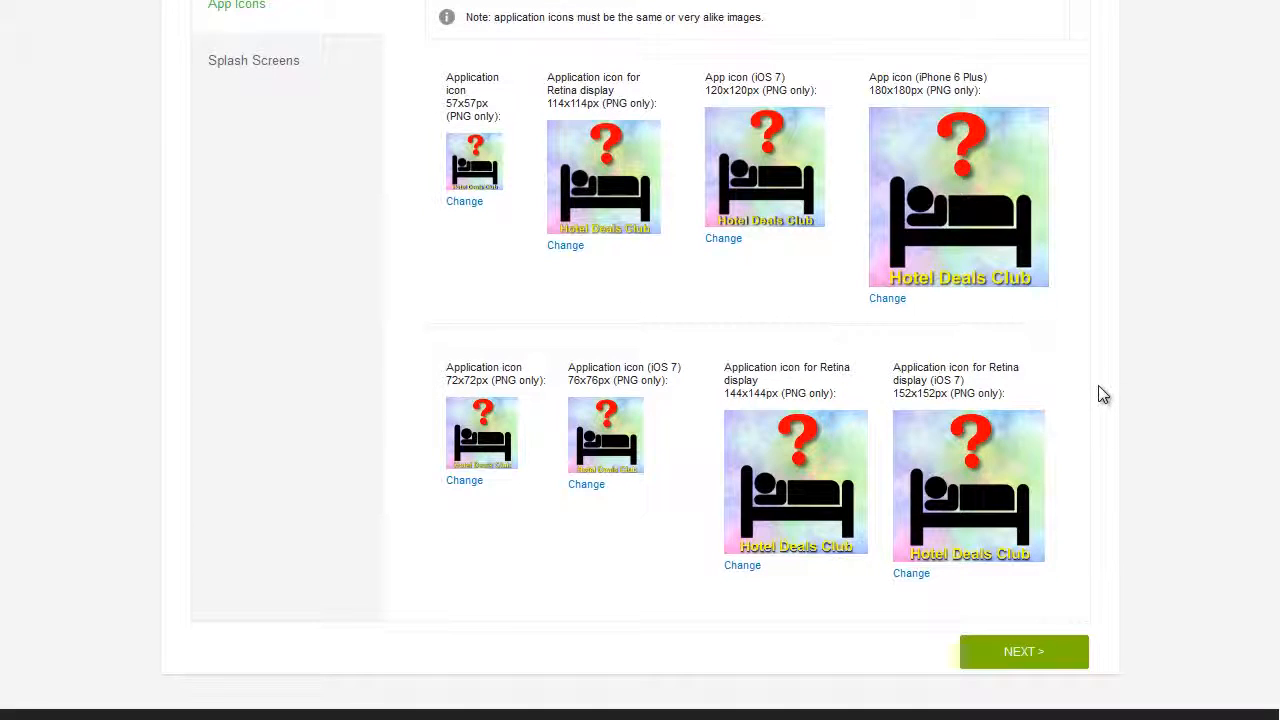
click(262, 70)
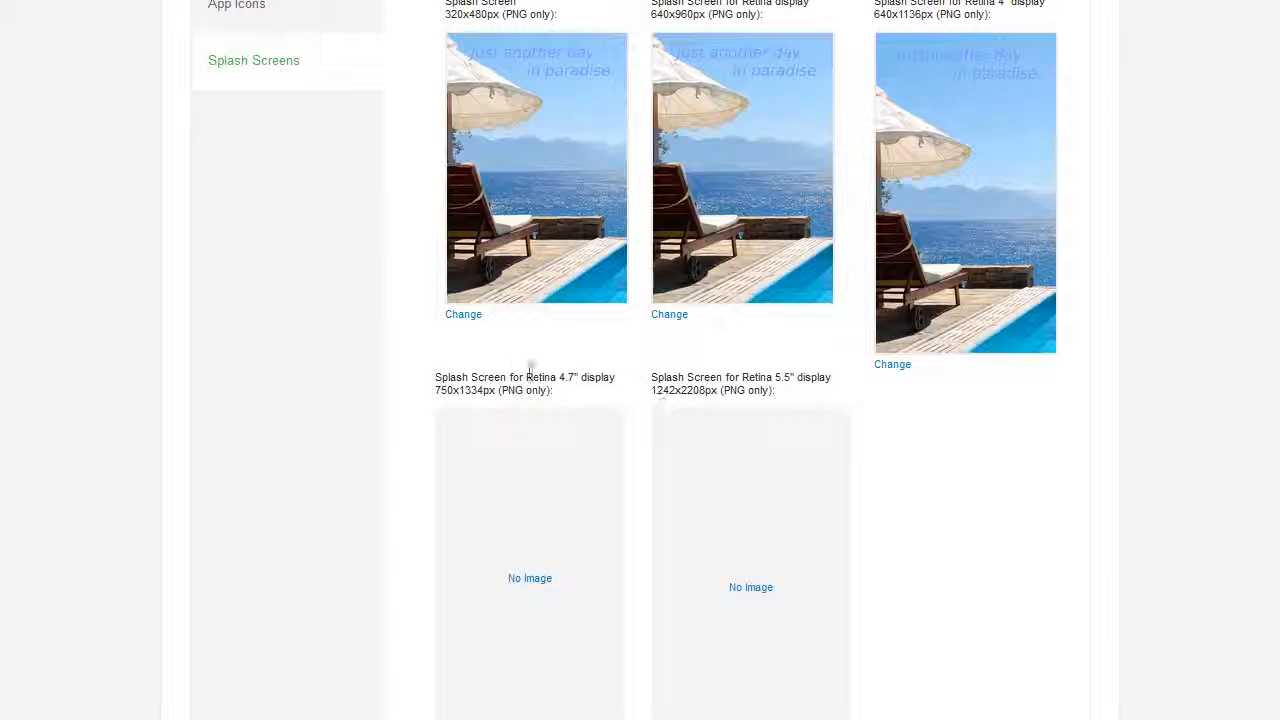
click(525, 522)
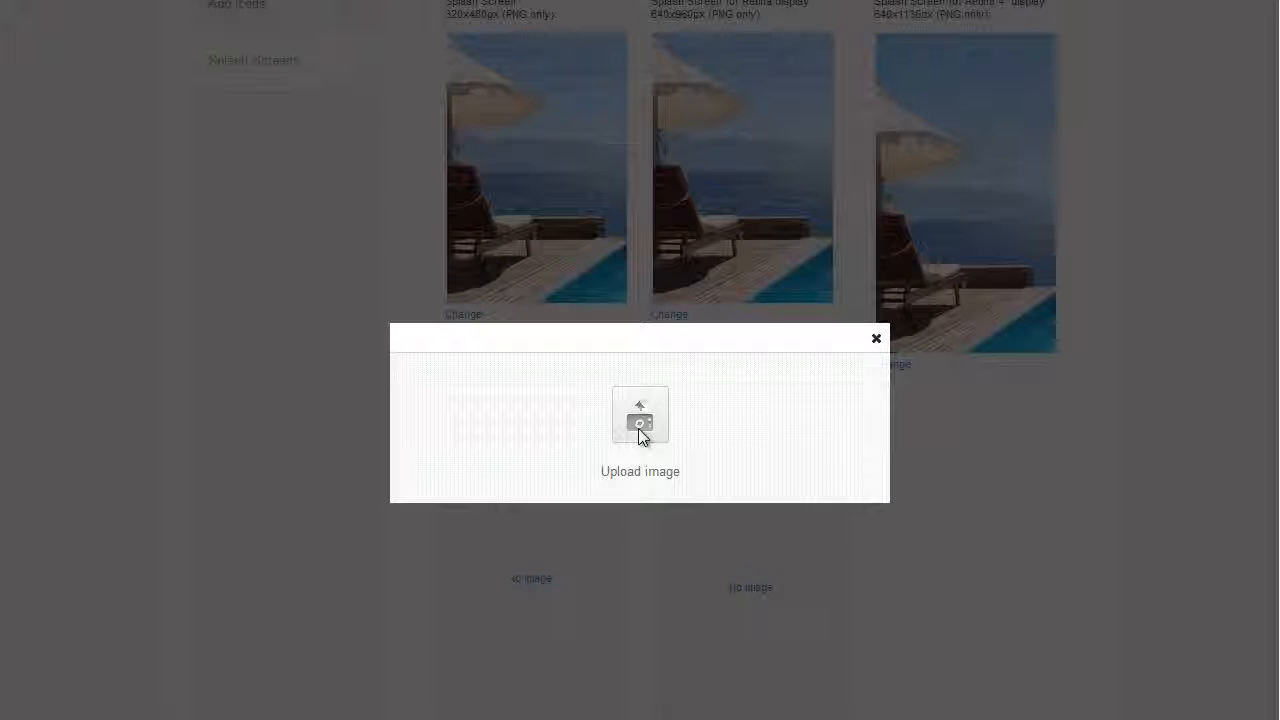
click(640, 431)
key(alt+Up)
click(339, 180)
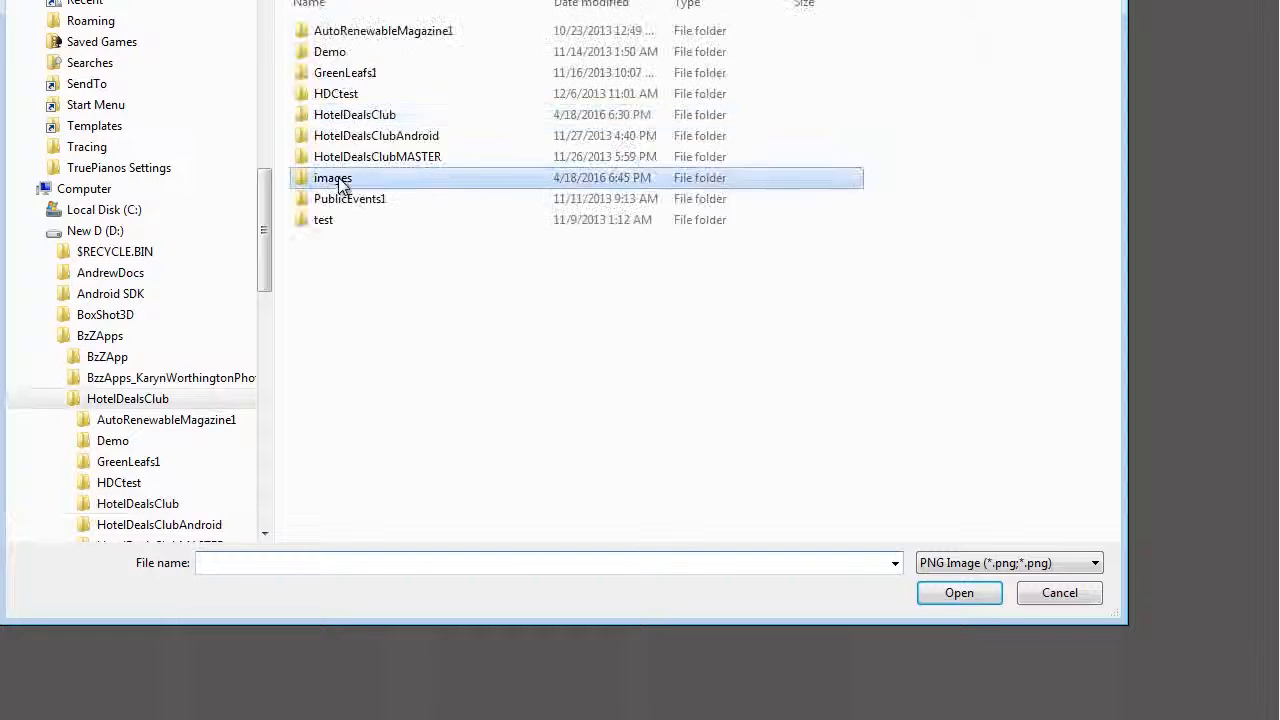
double_click(339, 180)
scroll(1040, 300, down, 5)
click(806, 285)
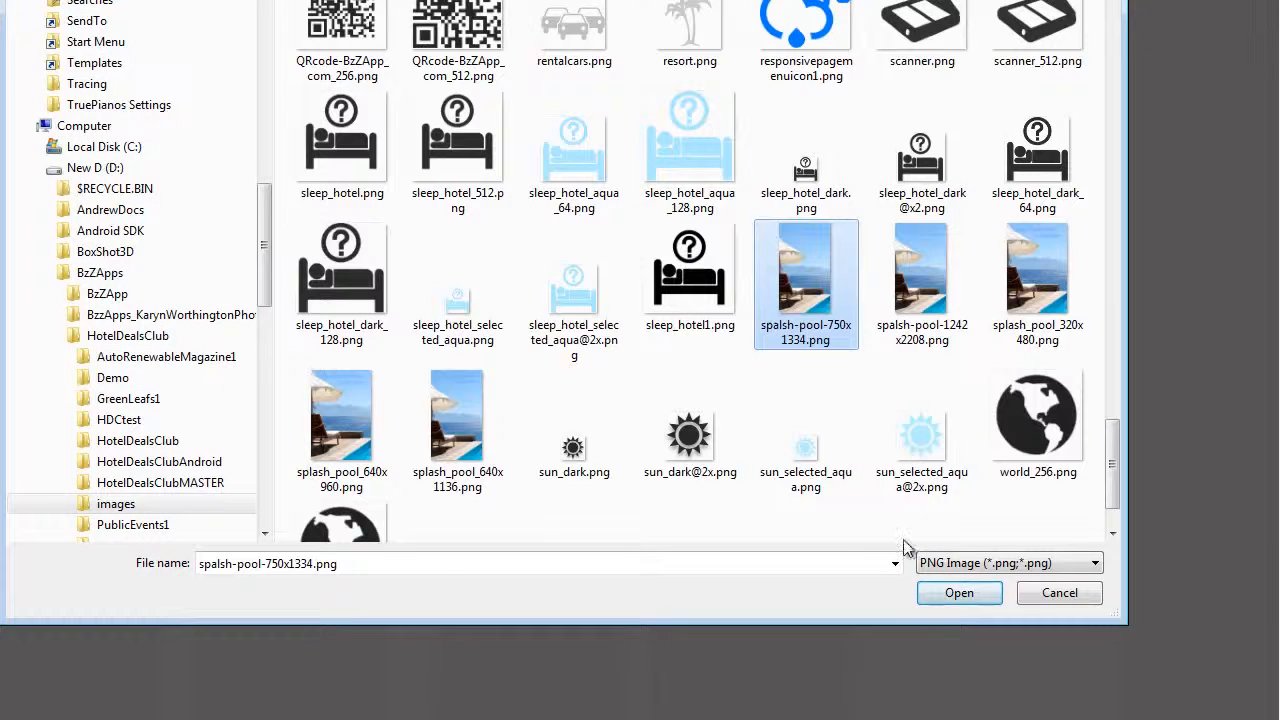
click(960, 593)
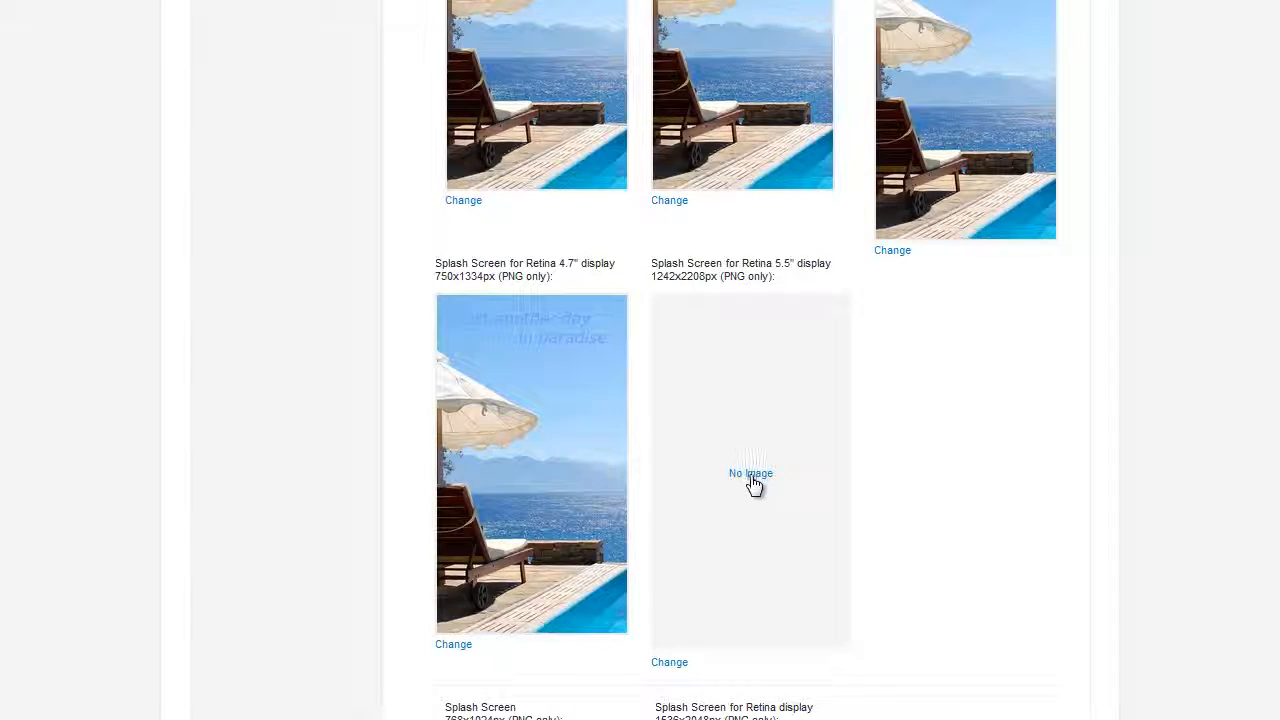
Upload spalsh-pool-1242x2208.png as the splash screen for the Retina 5.5" display
click(753, 484)
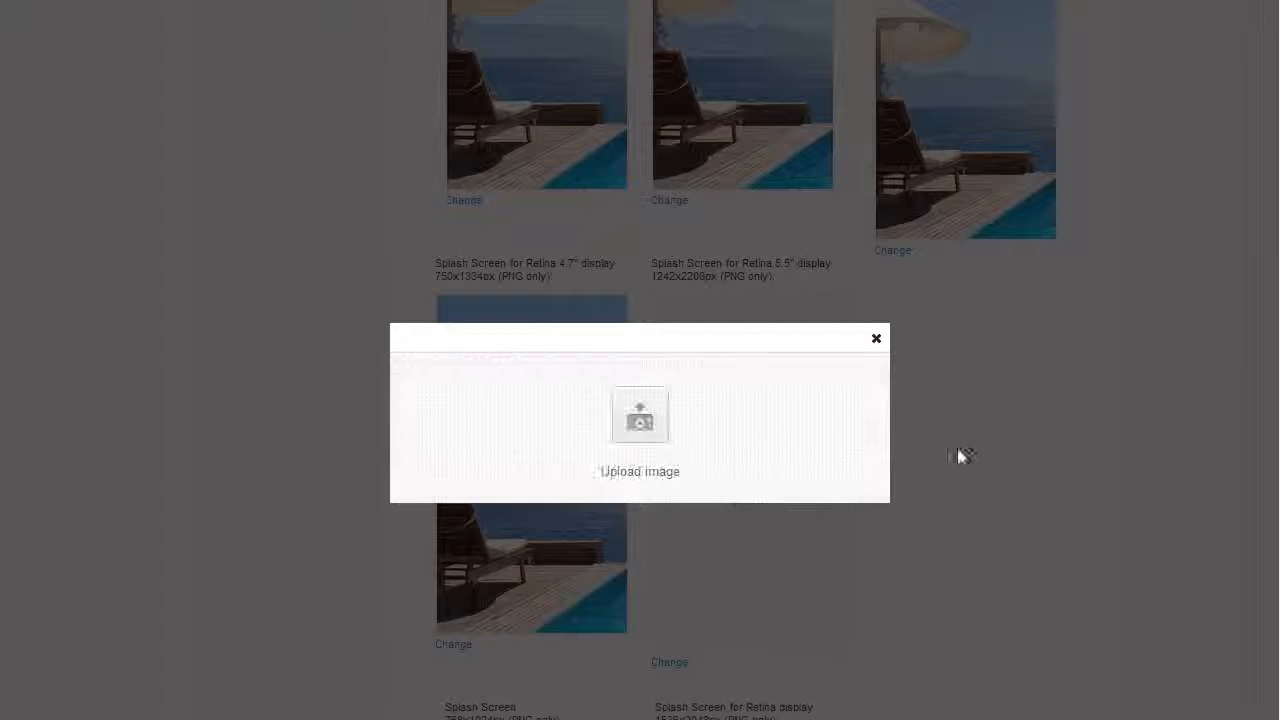
click(640, 415)
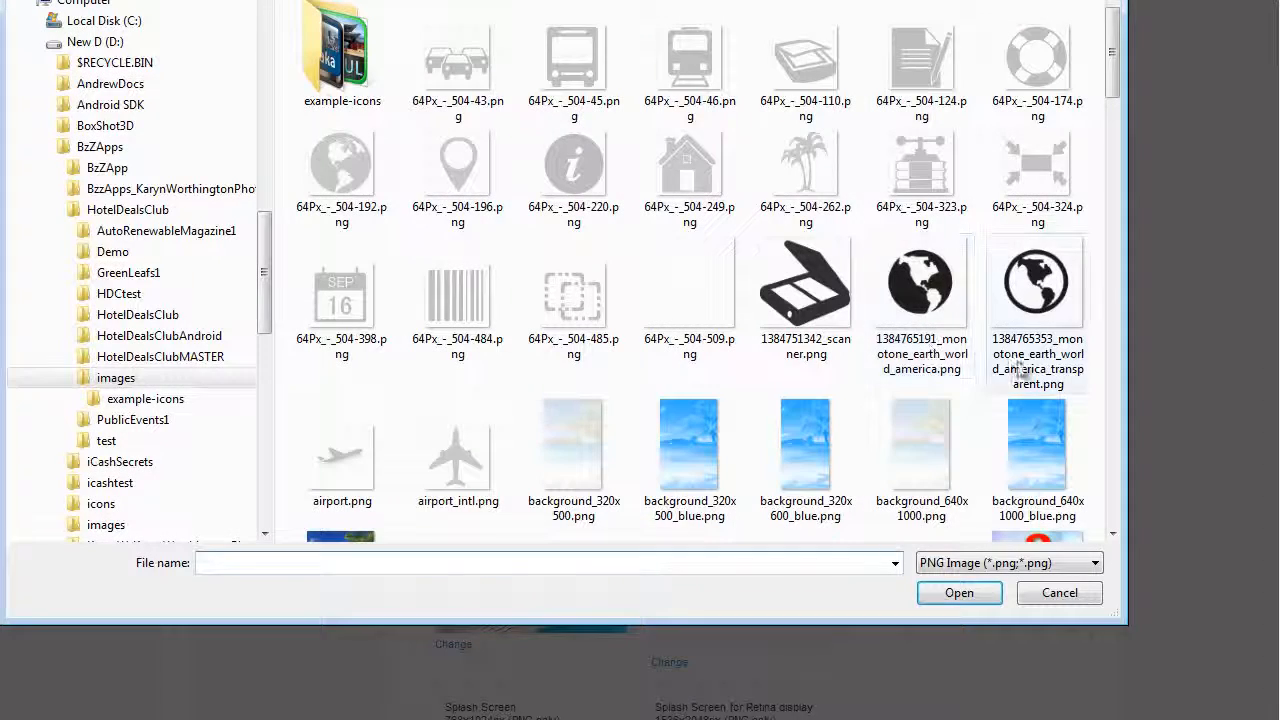
scroll(1115, 197, down, 5)
scroll(1115, 197, down, 10)
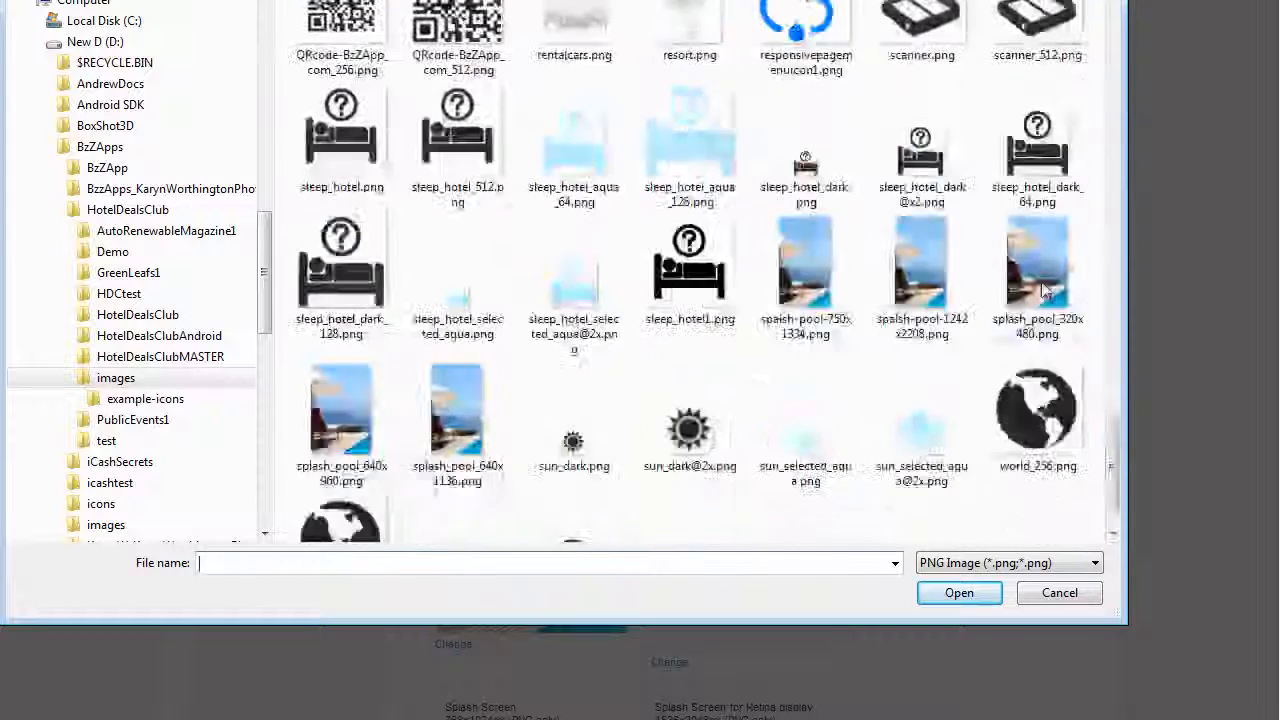
click(922, 275)
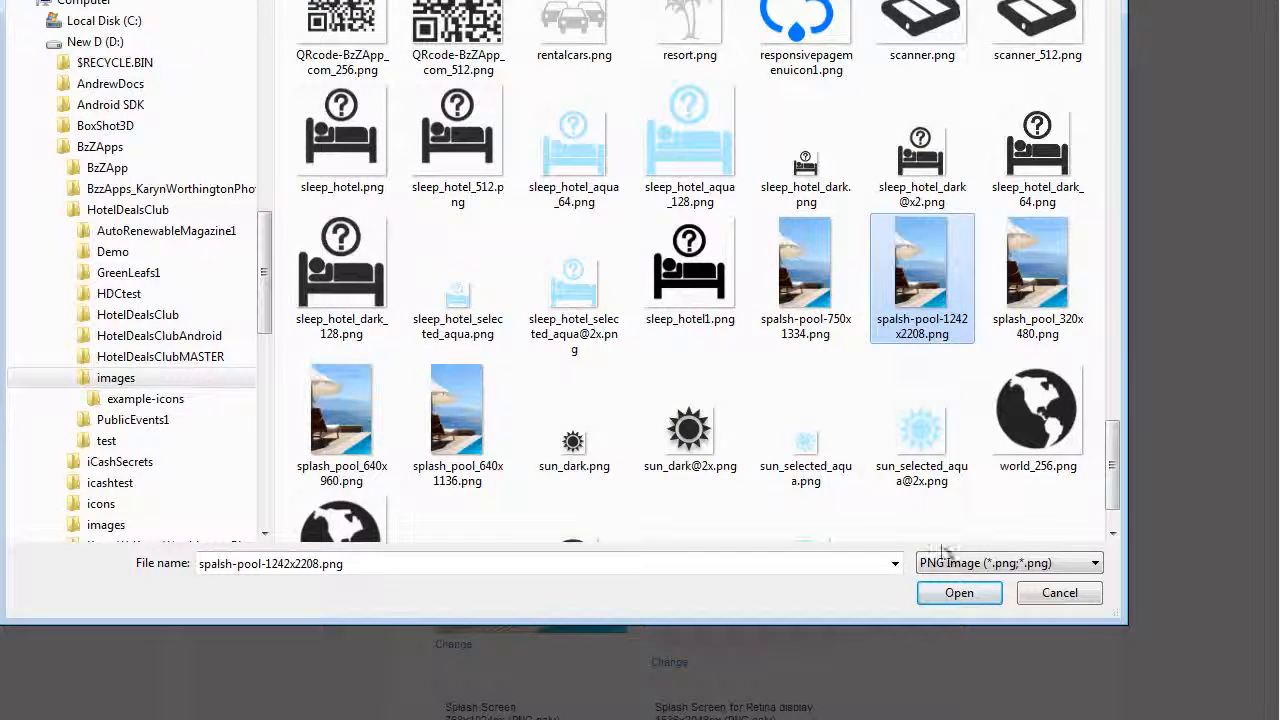
click(955, 593)
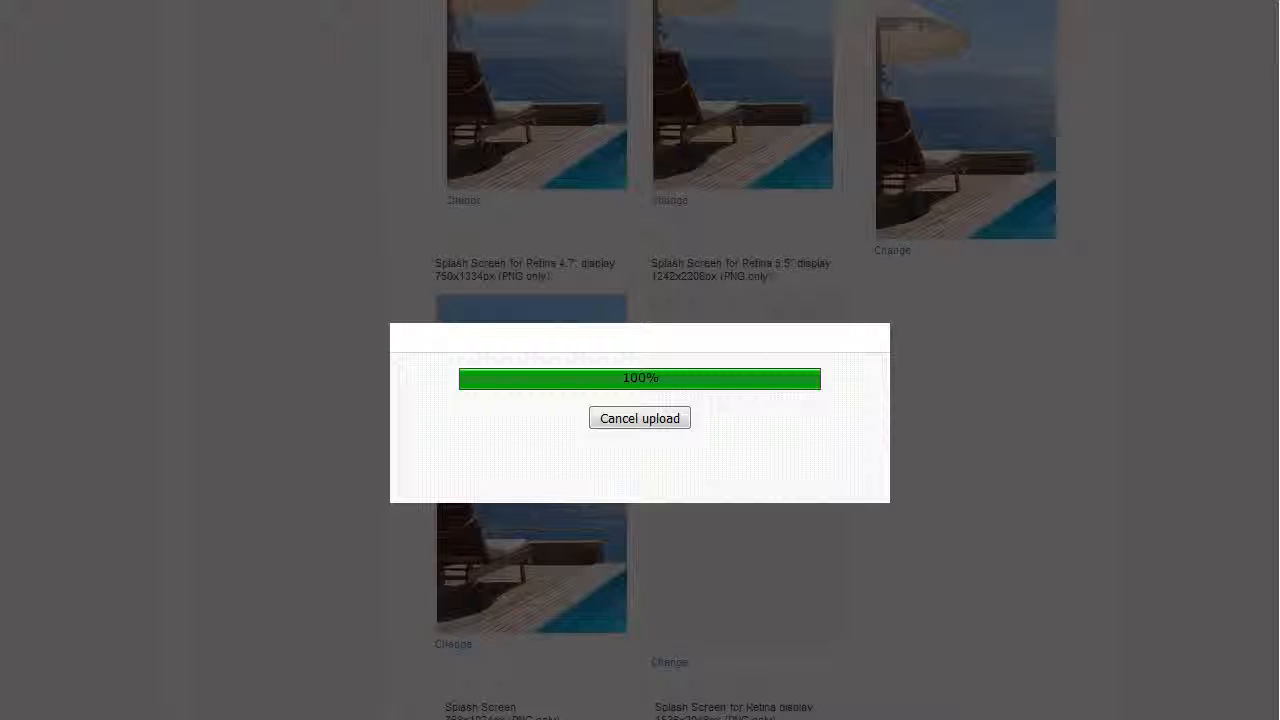
Upload splash_pool_640x960.png as the 768x1024px splash screen, resize it to 768 x 1024 px, and save it
scroll(640, 360, down, 3)
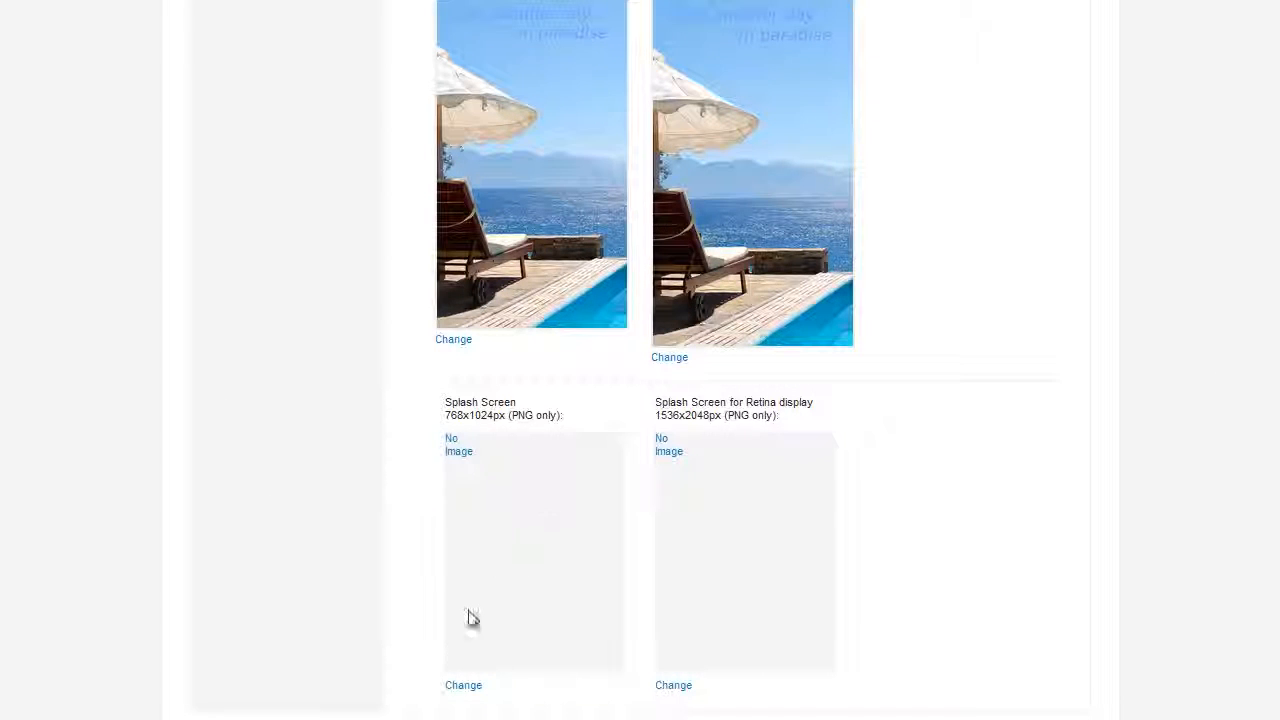
click(463, 686)
click(642, 428)
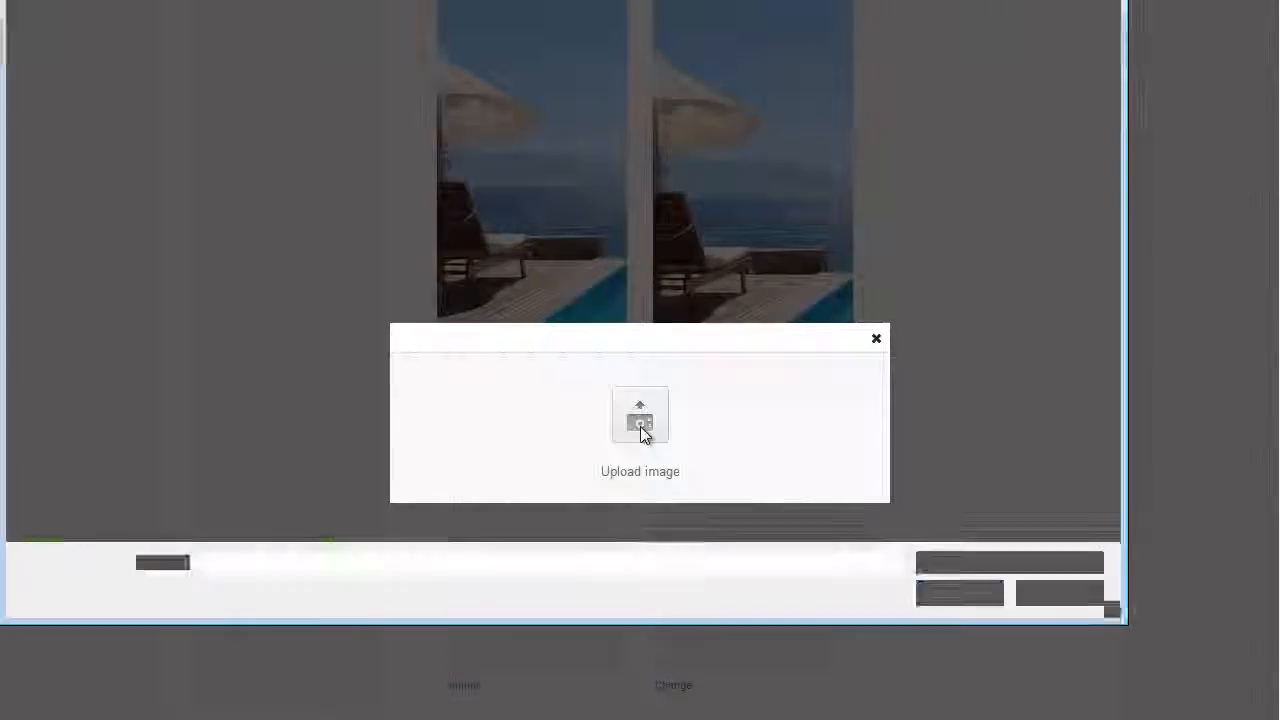
drag(1111, 79, 1109, 516)
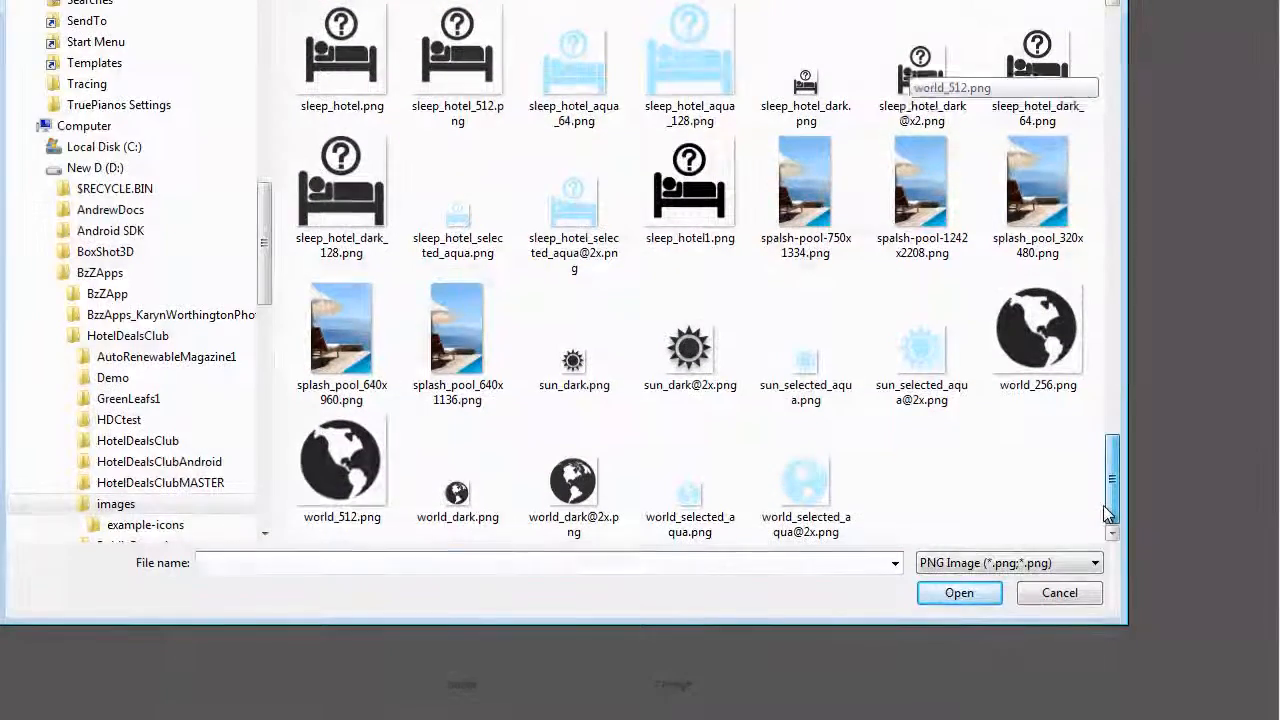
click(322, 358)
click(959, 593)
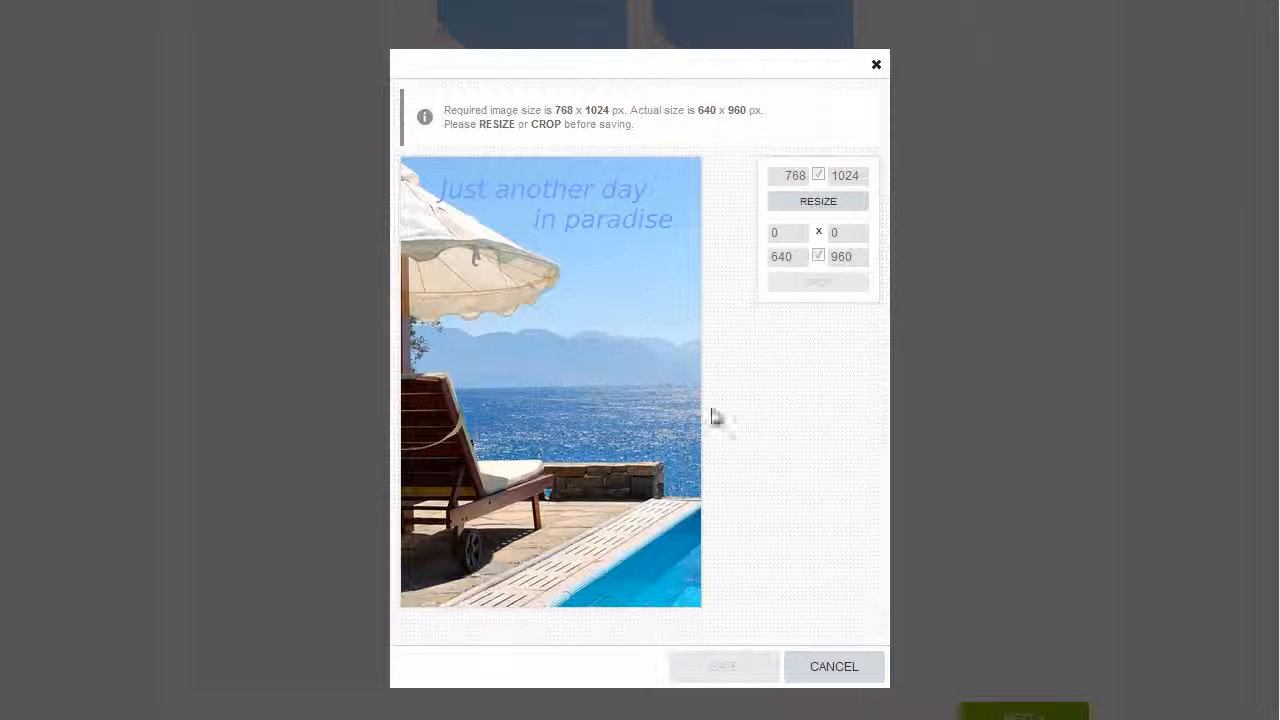
click(820, 200)
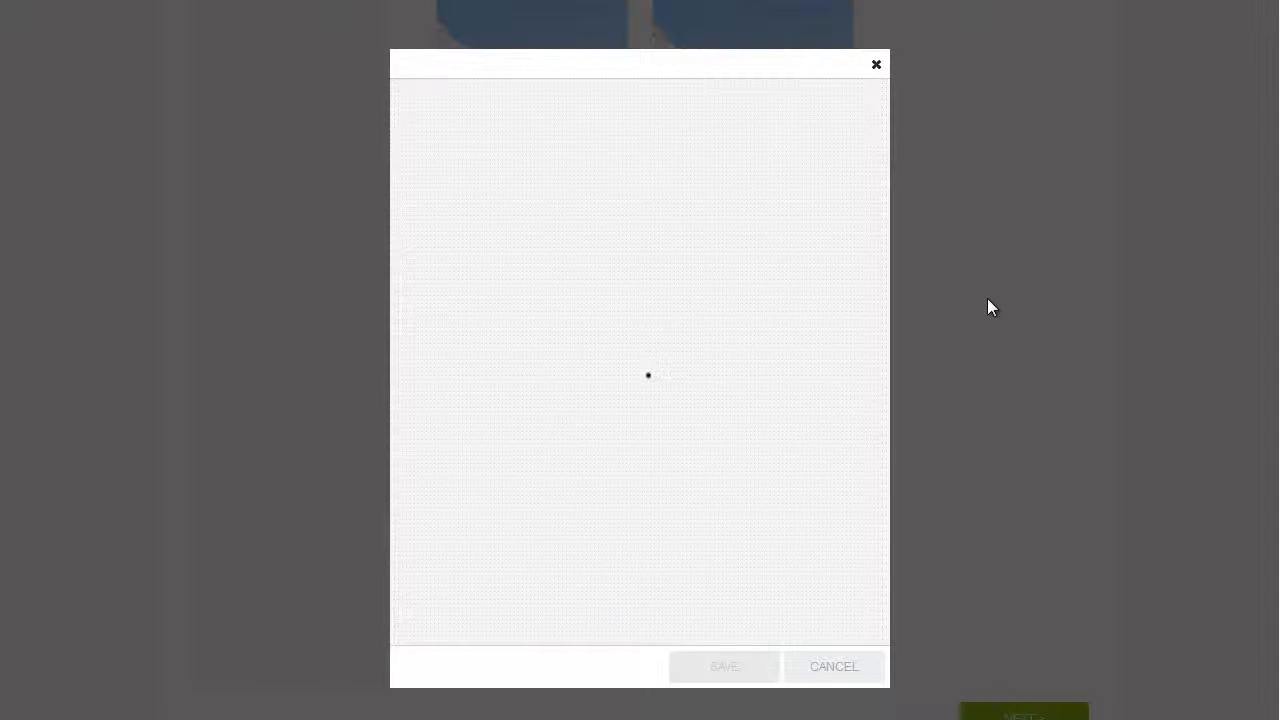
click(748, 690)
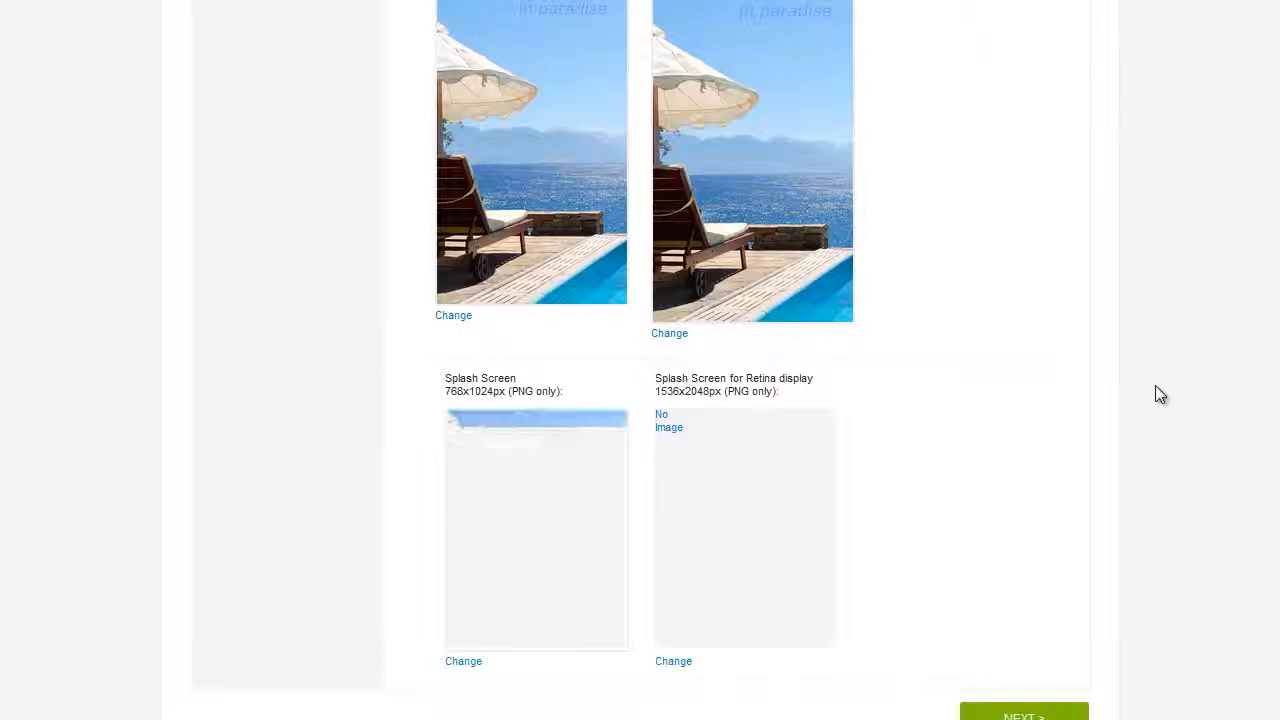
Upload splash_pool_640x960.png as the 1536x2048px Retina splash screen, resize it to 1536 x 2048 px, and save it
click(686, 664)
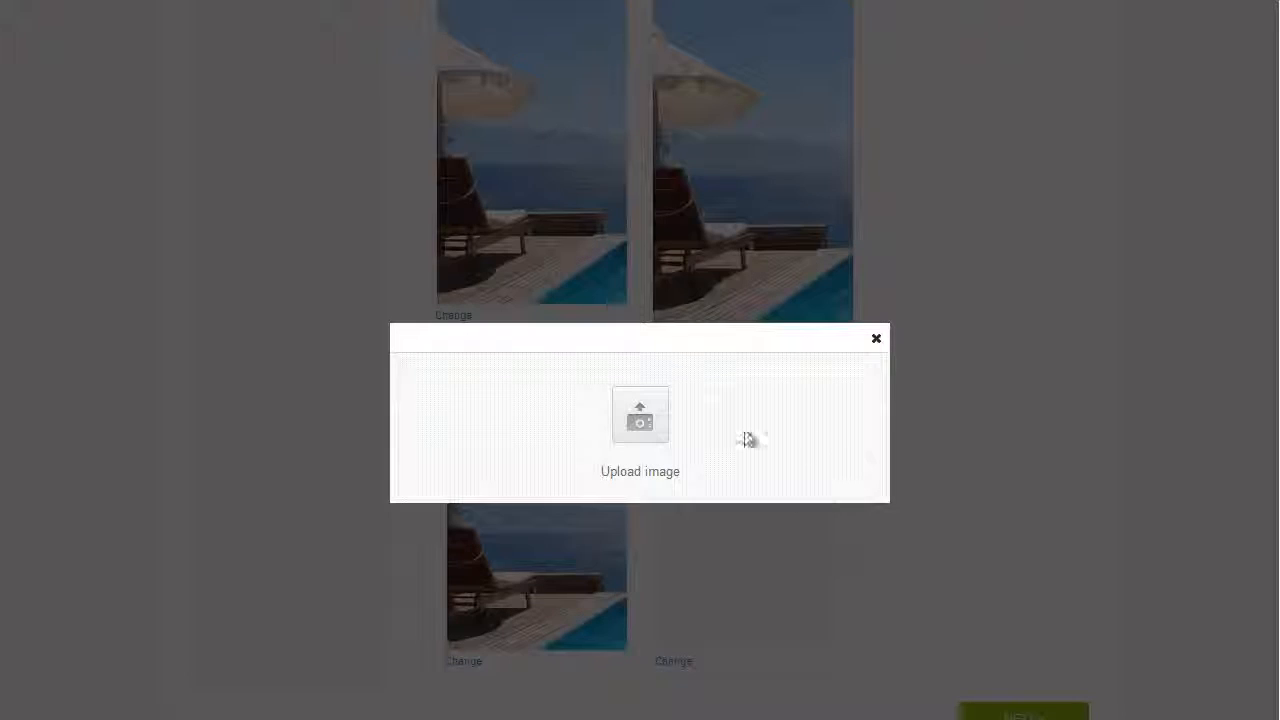
click(652, 423)
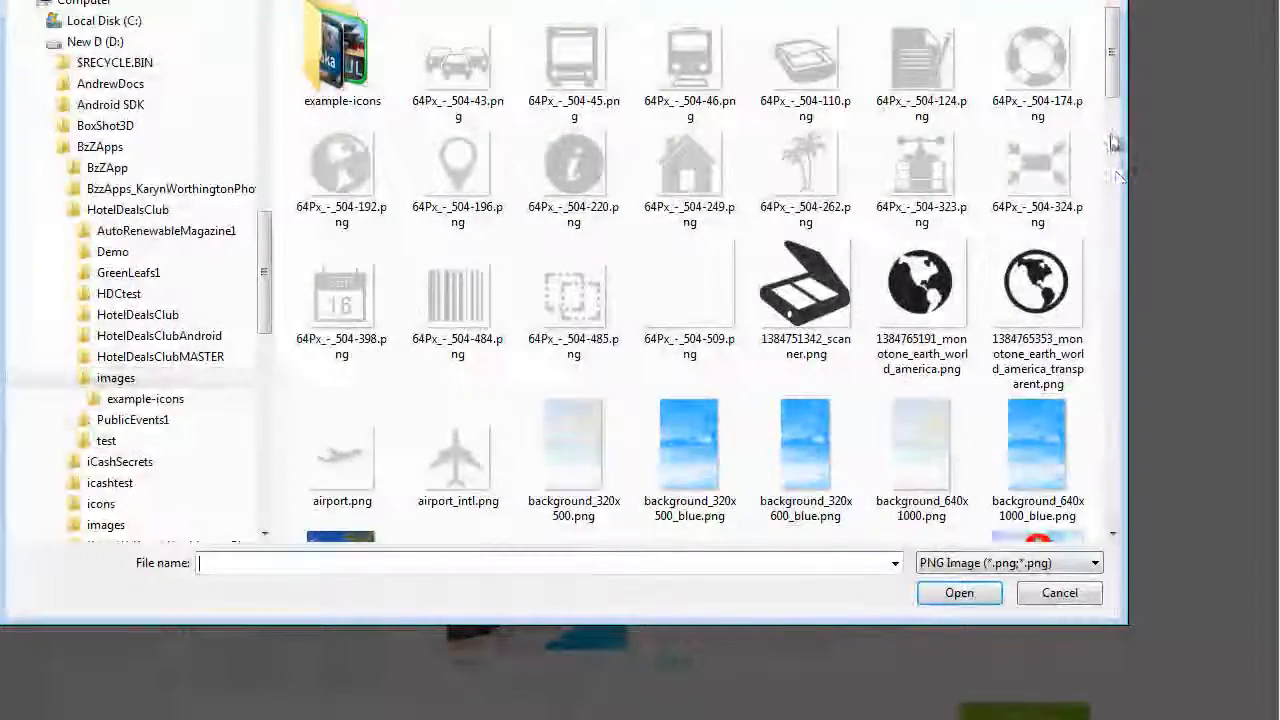
drag(1114, 60, 1114, 495)
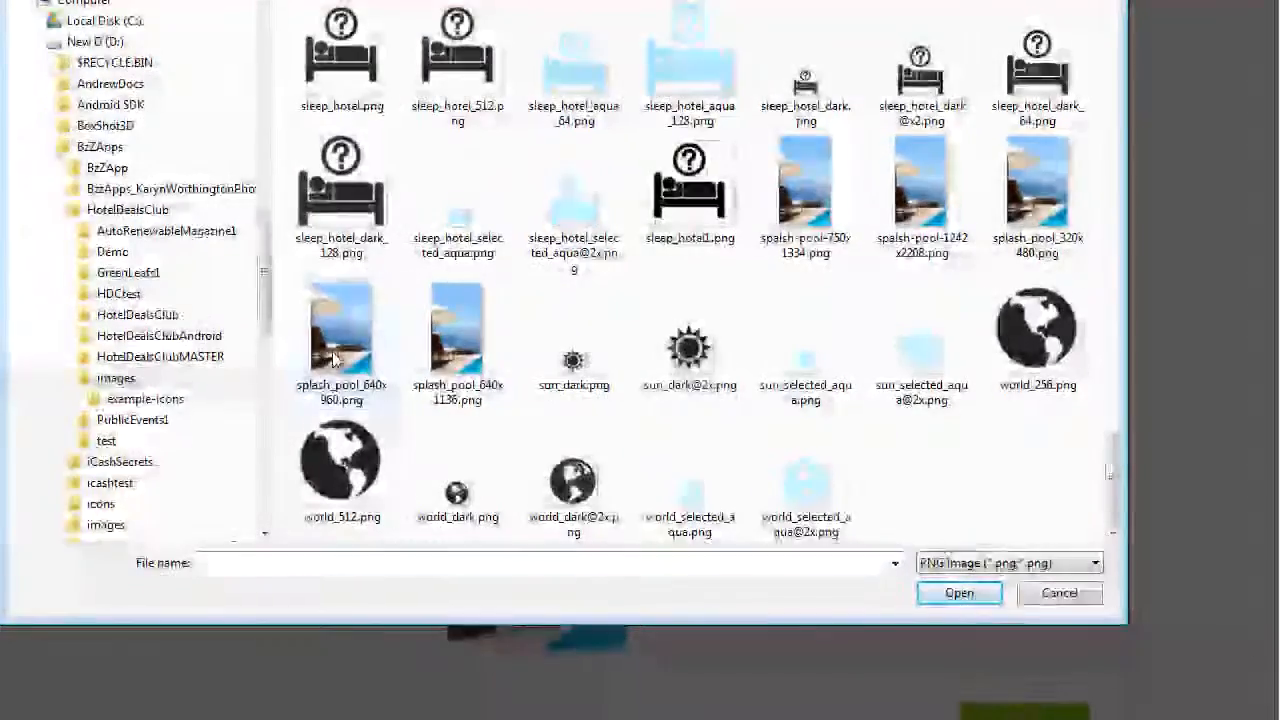
click(337, 360)
click(985, 588)
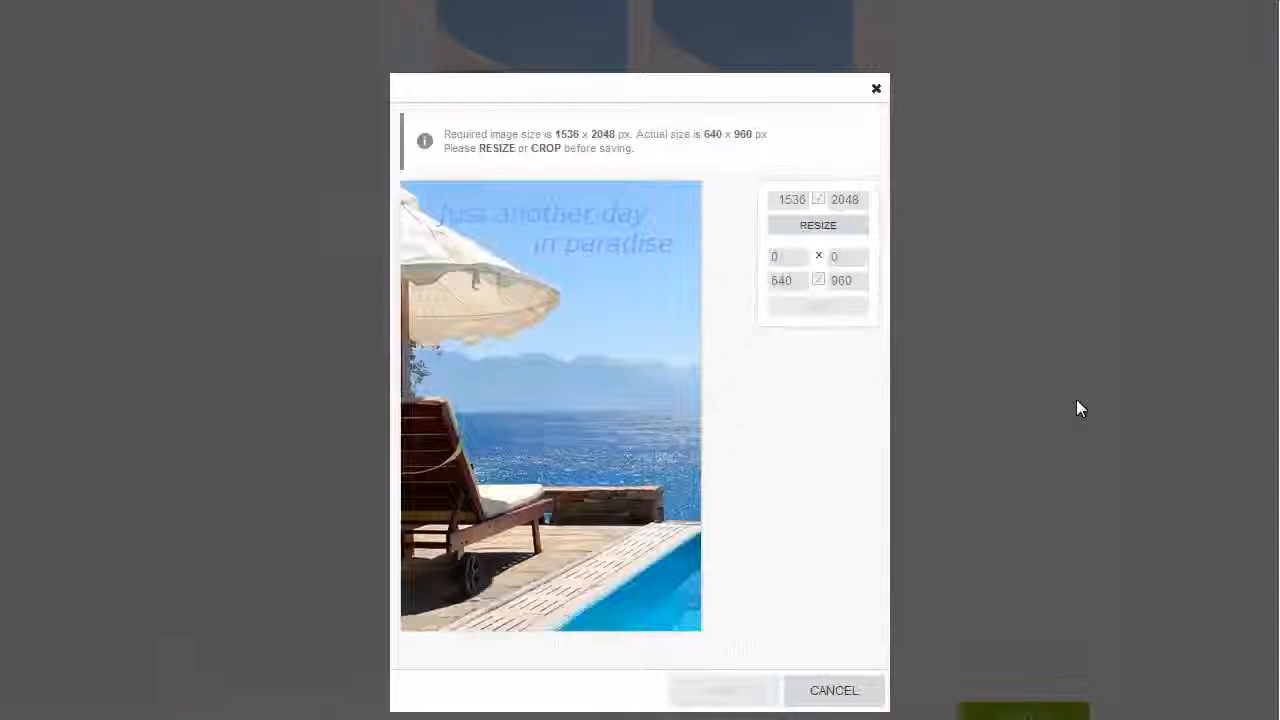
click(836, 228)
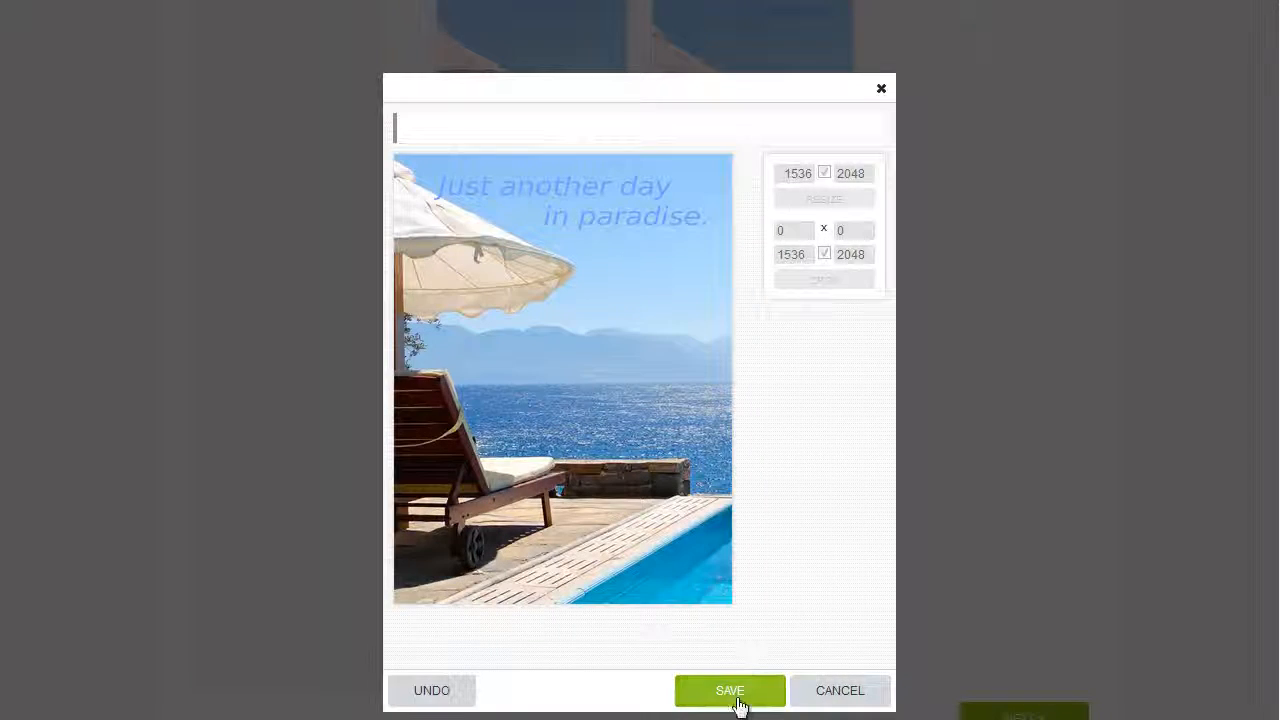
click(733, 695)
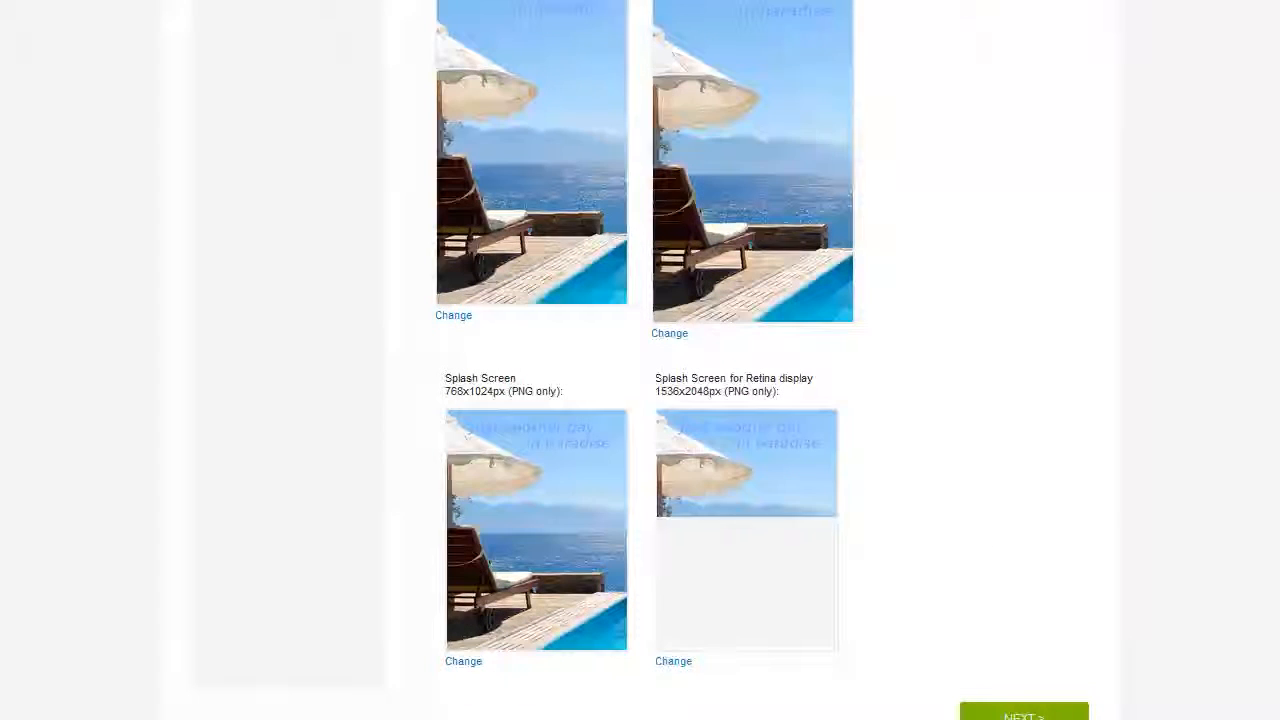
Check the uploaded app icons once more and continue to the main app settings
scroll(1265, 211, up, 7)
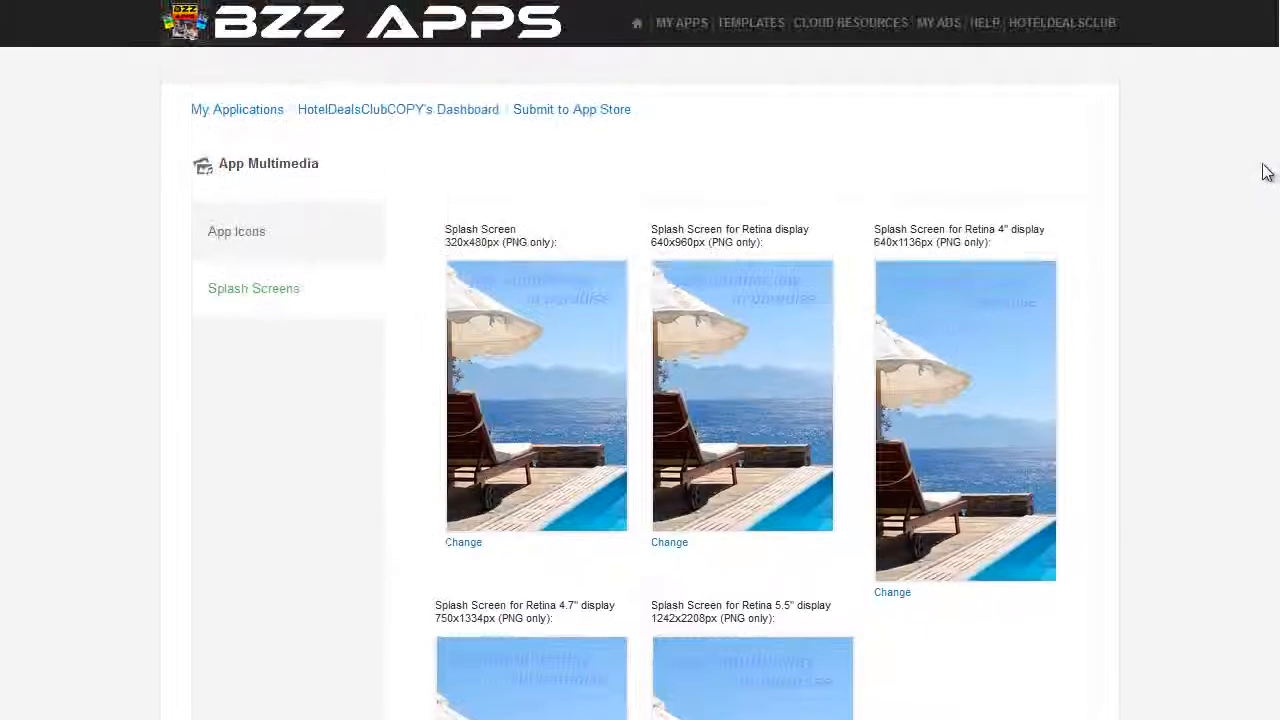
click(225, 238)
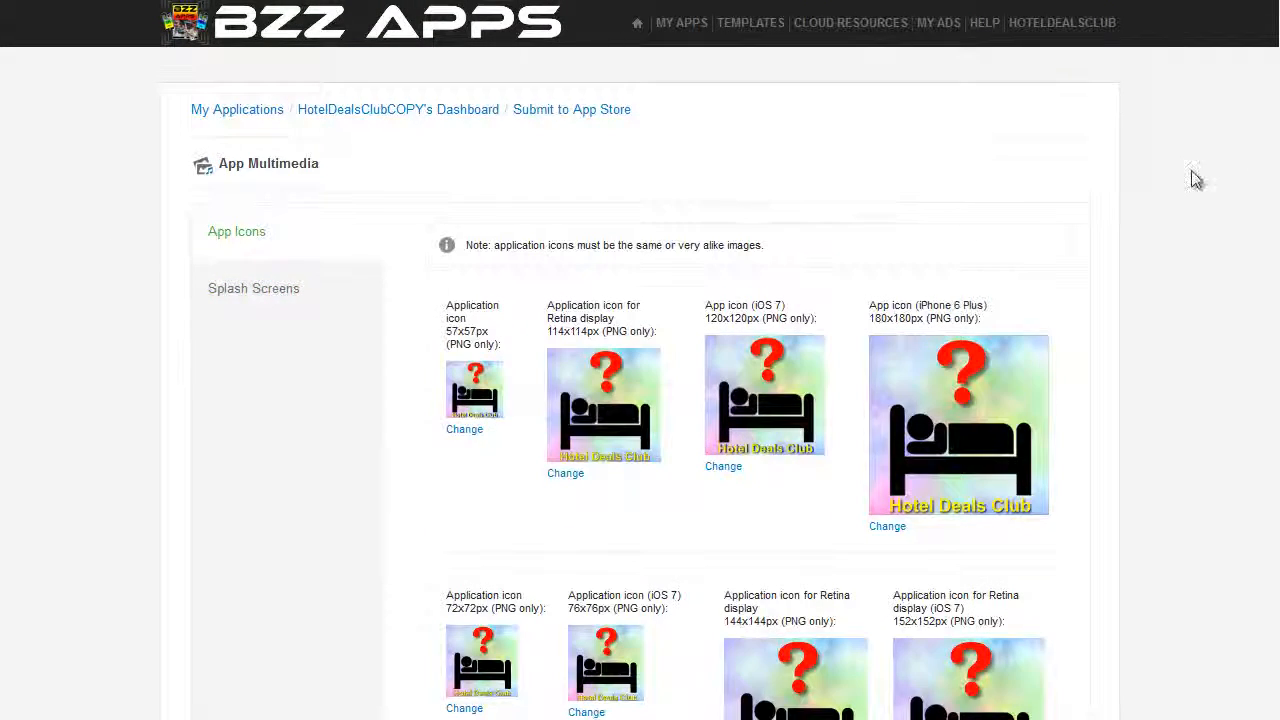
scroll(1195, 180, down, 4)
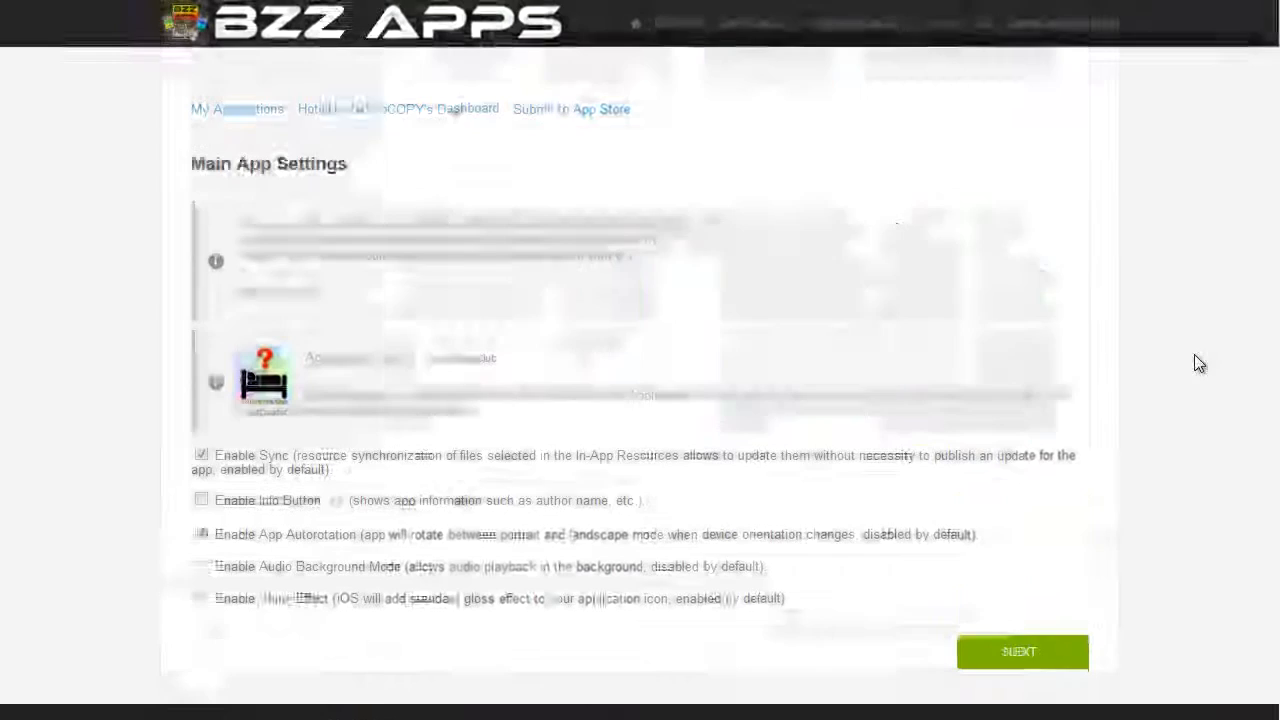
Set the build version to 1.02 and submit the app build request
click(368, 291)
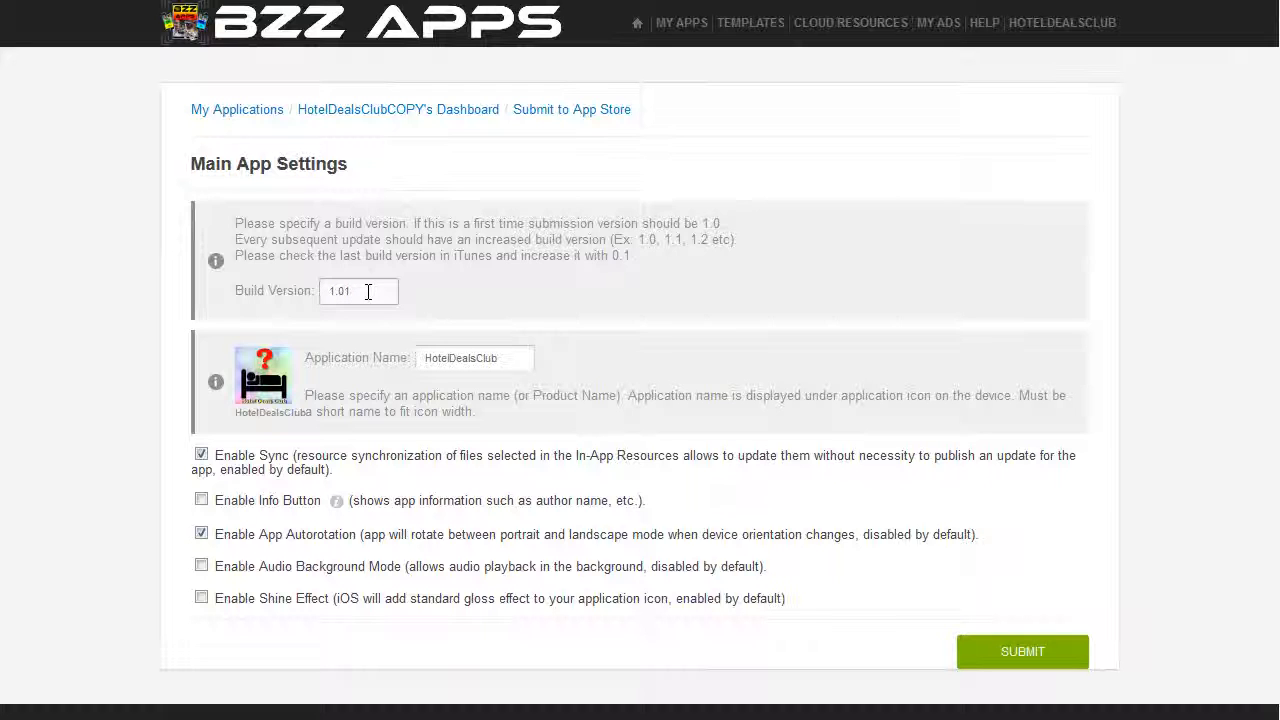
key(BackSpace)
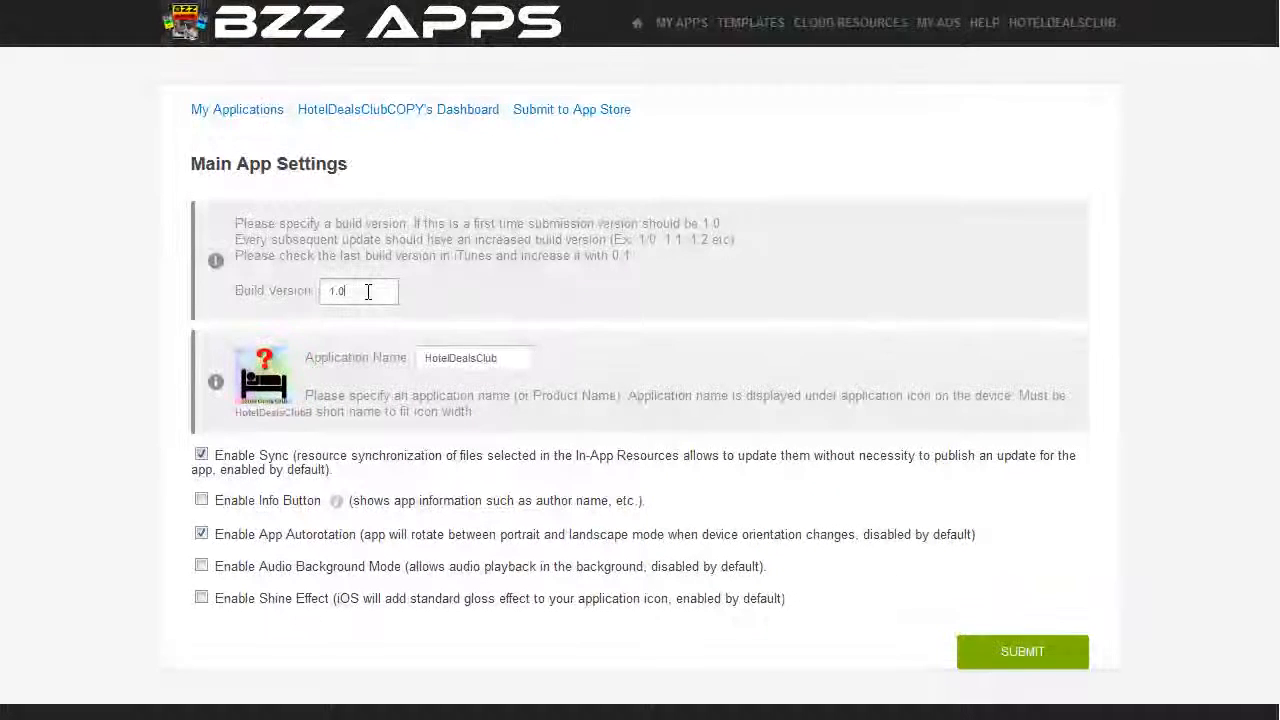
text(2)
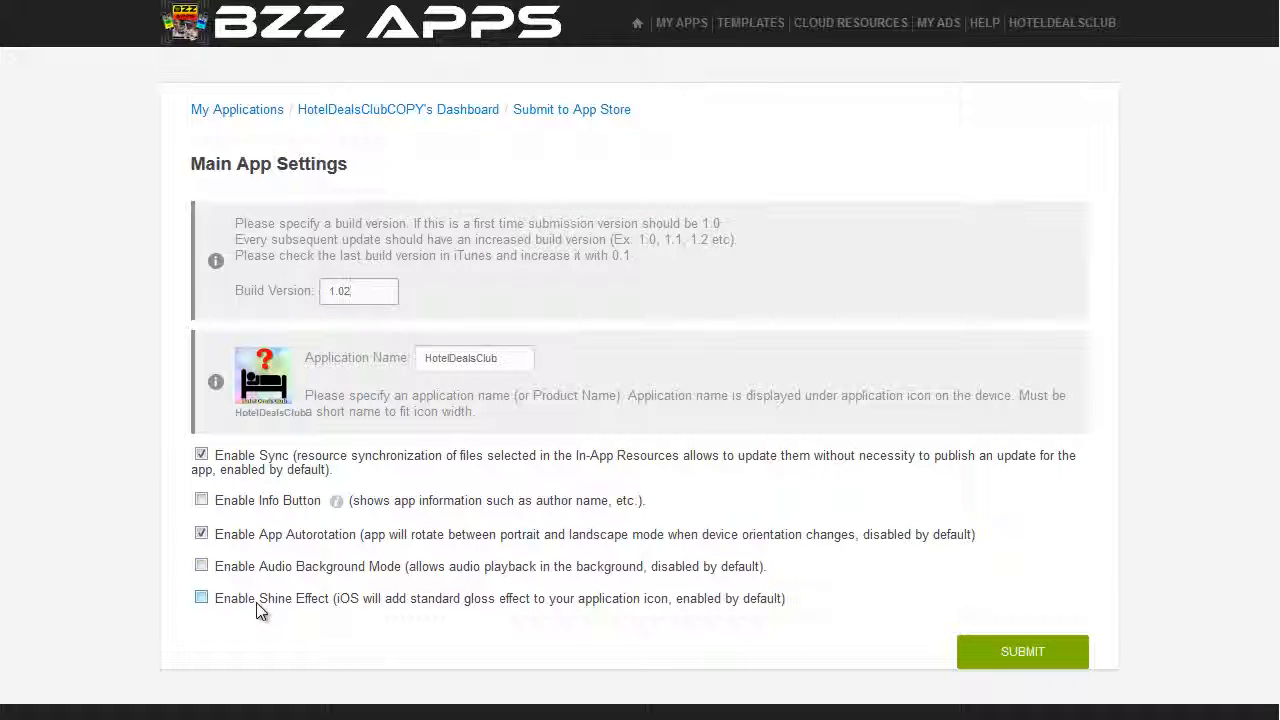
click(1030, 657)
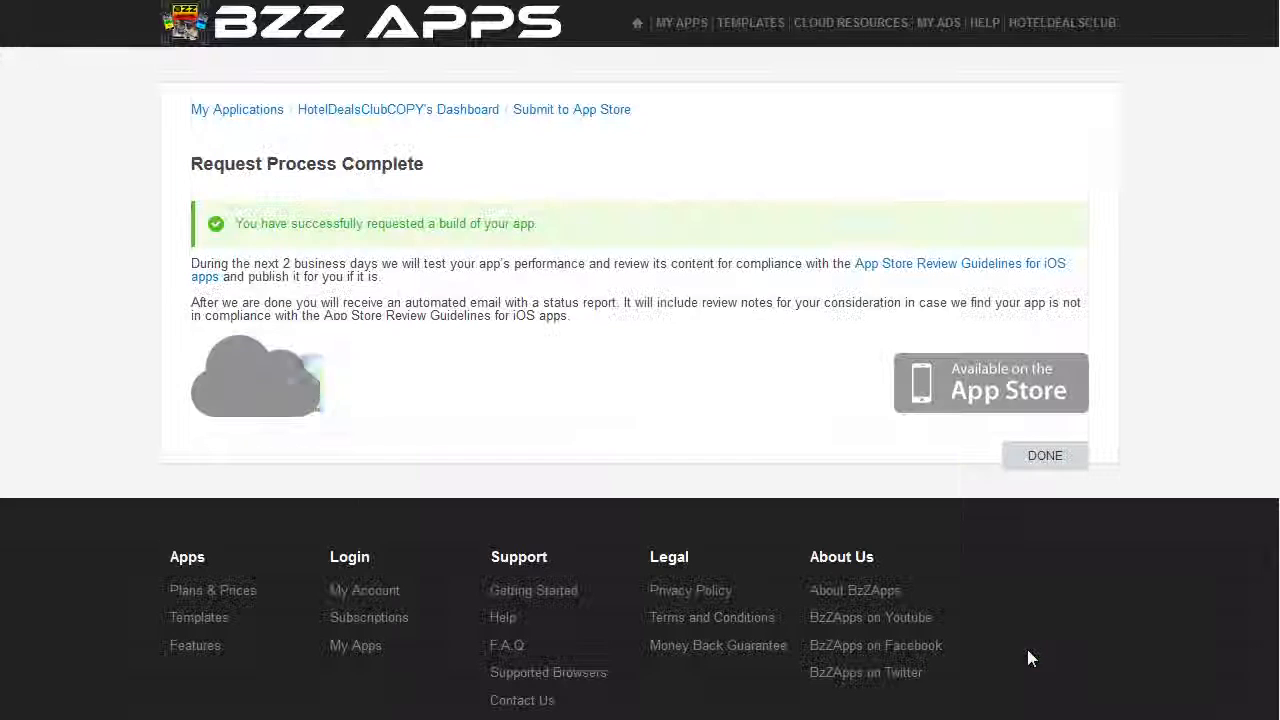